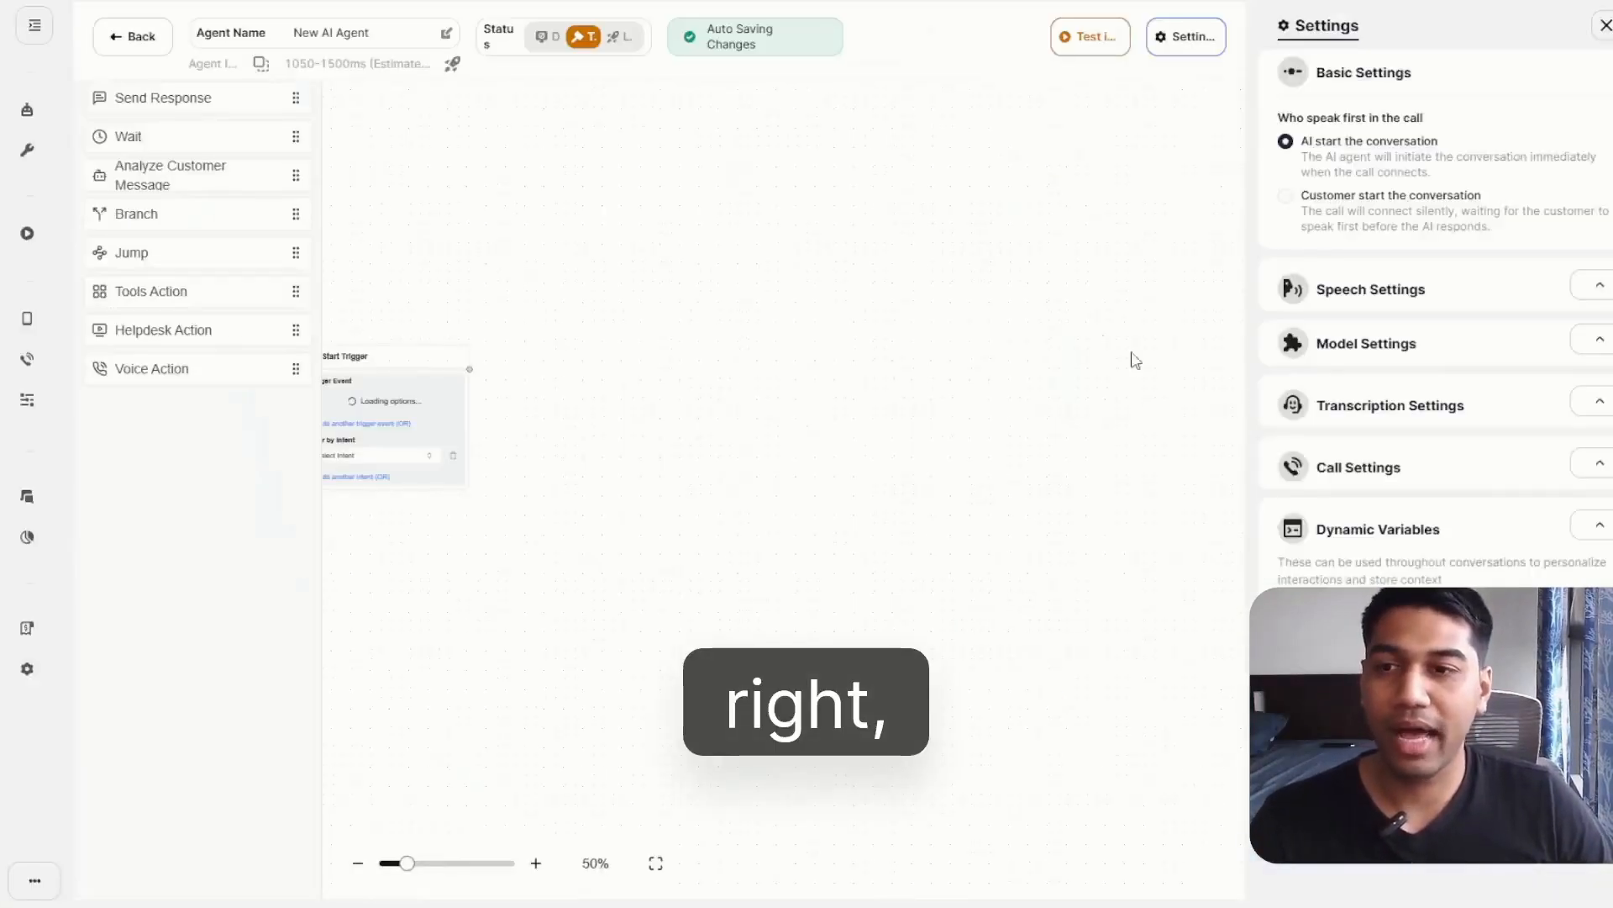
# Add a Send Response node beside the Start Trigger node, connect the trigger to it, and place it slightly higher.
pyautogui.moveTo(421, 349); pyautogui.dragTo(814, 256)
pyautogui.moveTo(775, 591); pyautogui.dragTo(576, 634)
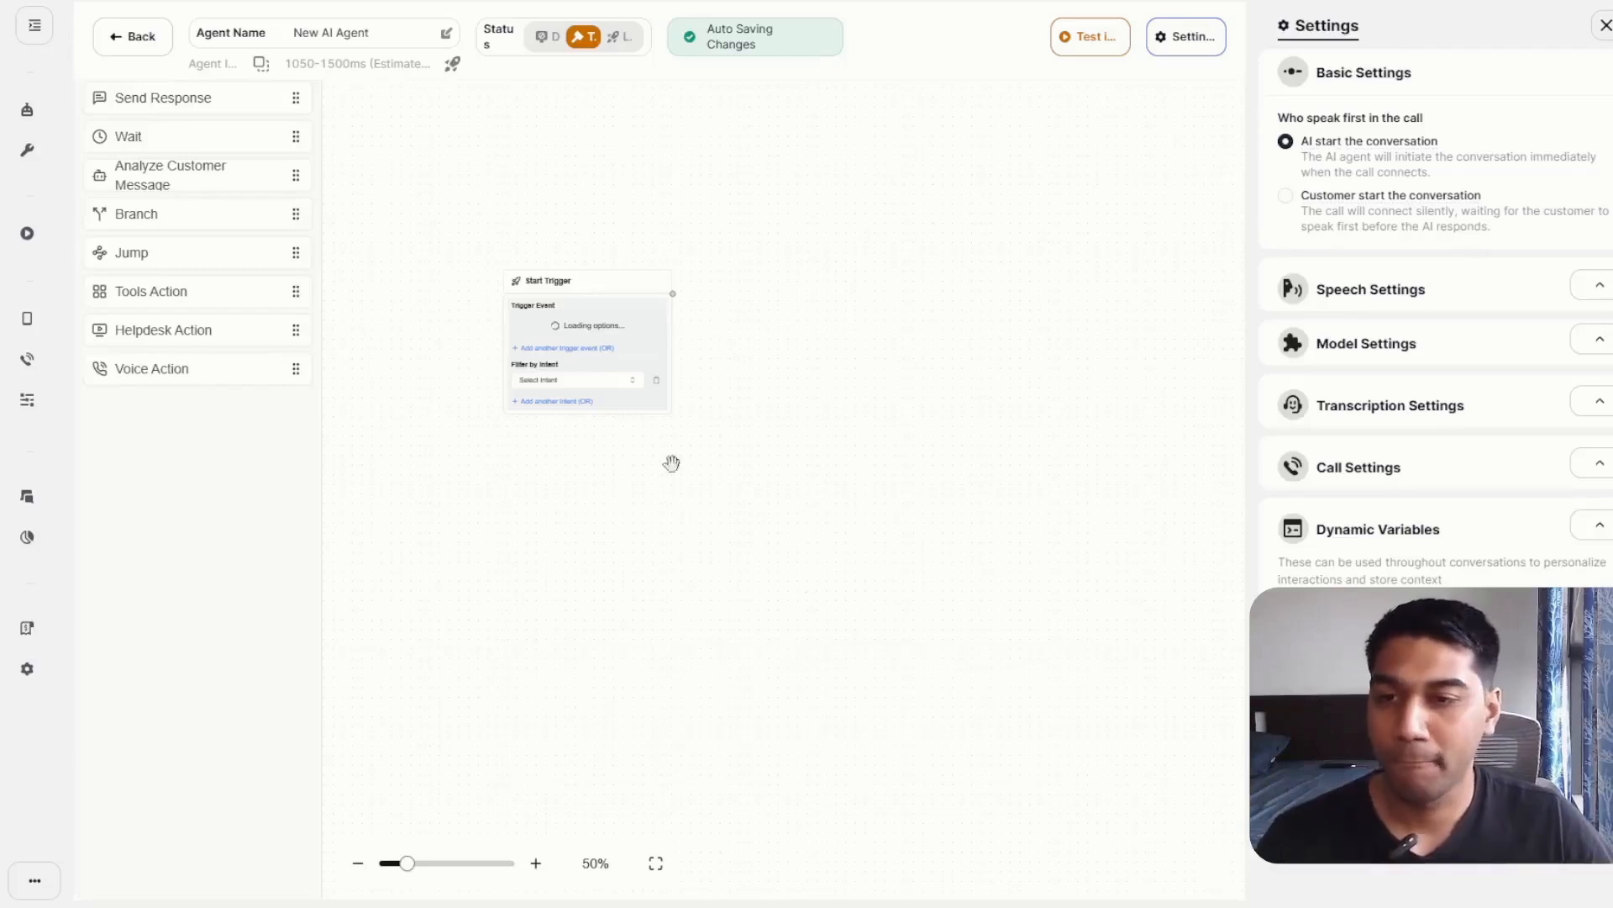
pyautogui.click(536, 863)
pyautogui.click(536, 863)
pyautogui.click(536, 863)
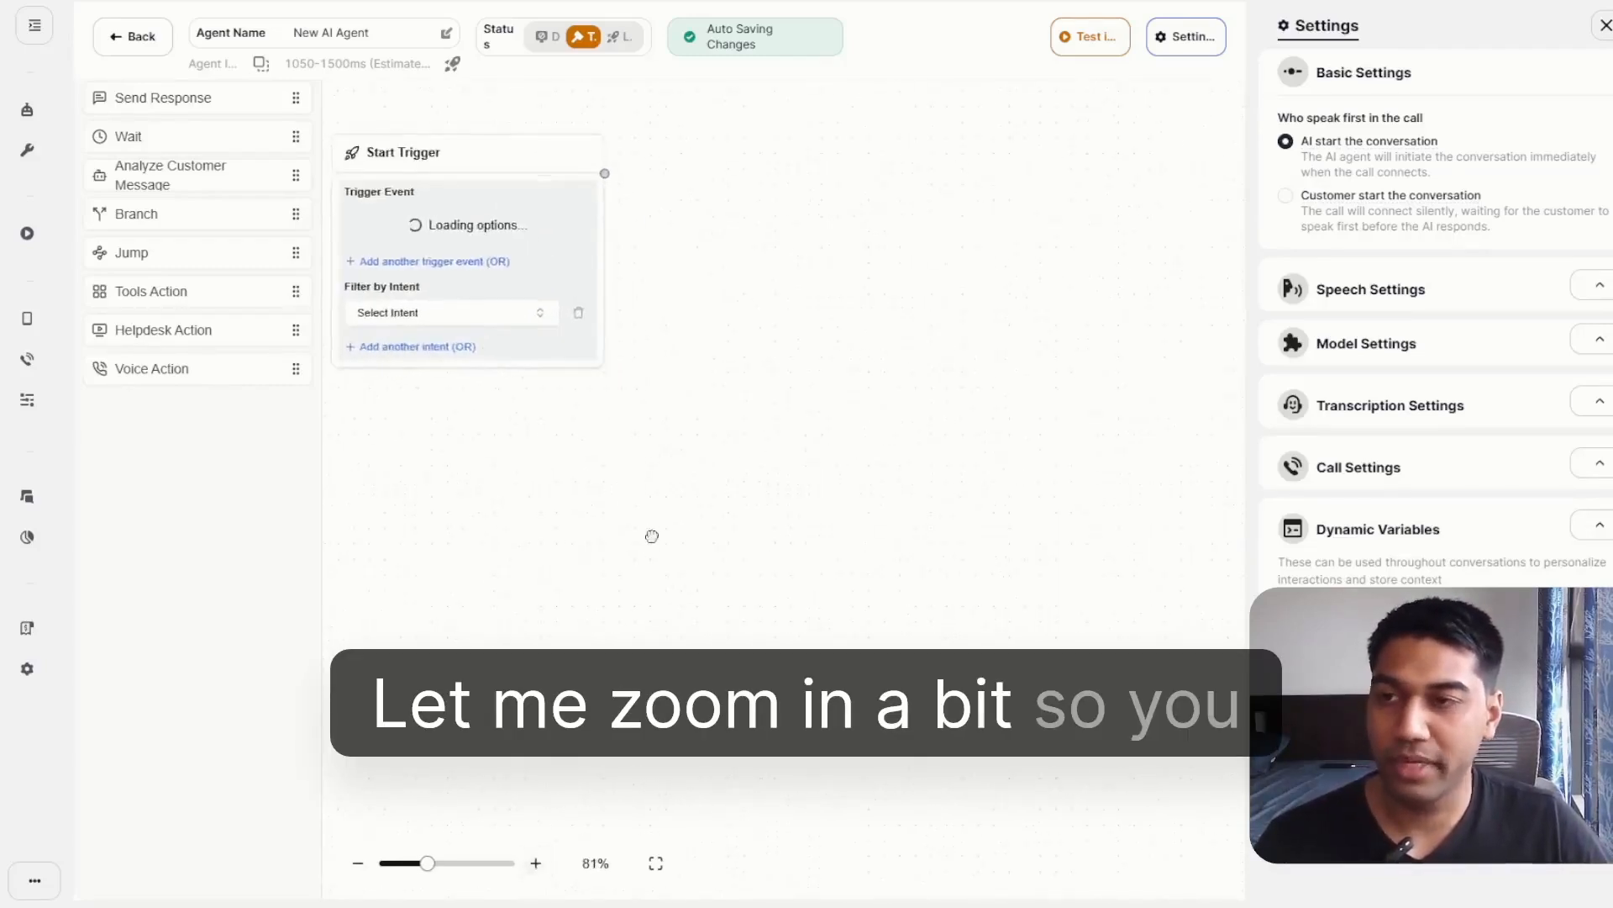
pyautogui.moveTo(652, 537); pyautogui.dragTo(803, 677)
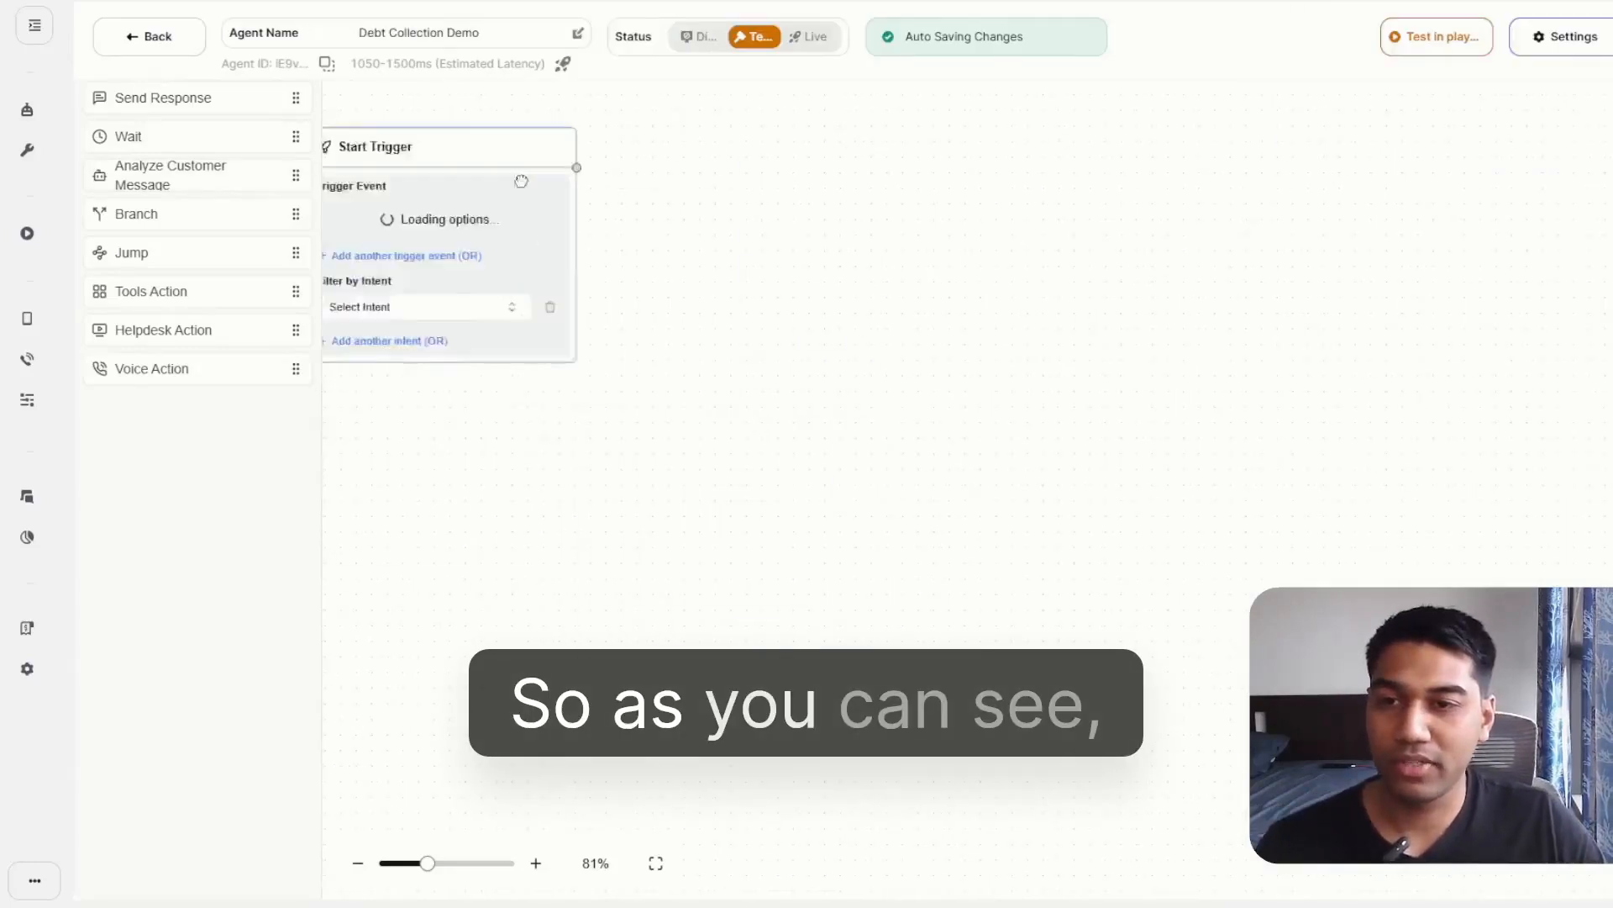
pyautogui.moveTo(521, 181); pyautogui.dragTo(883, 311)
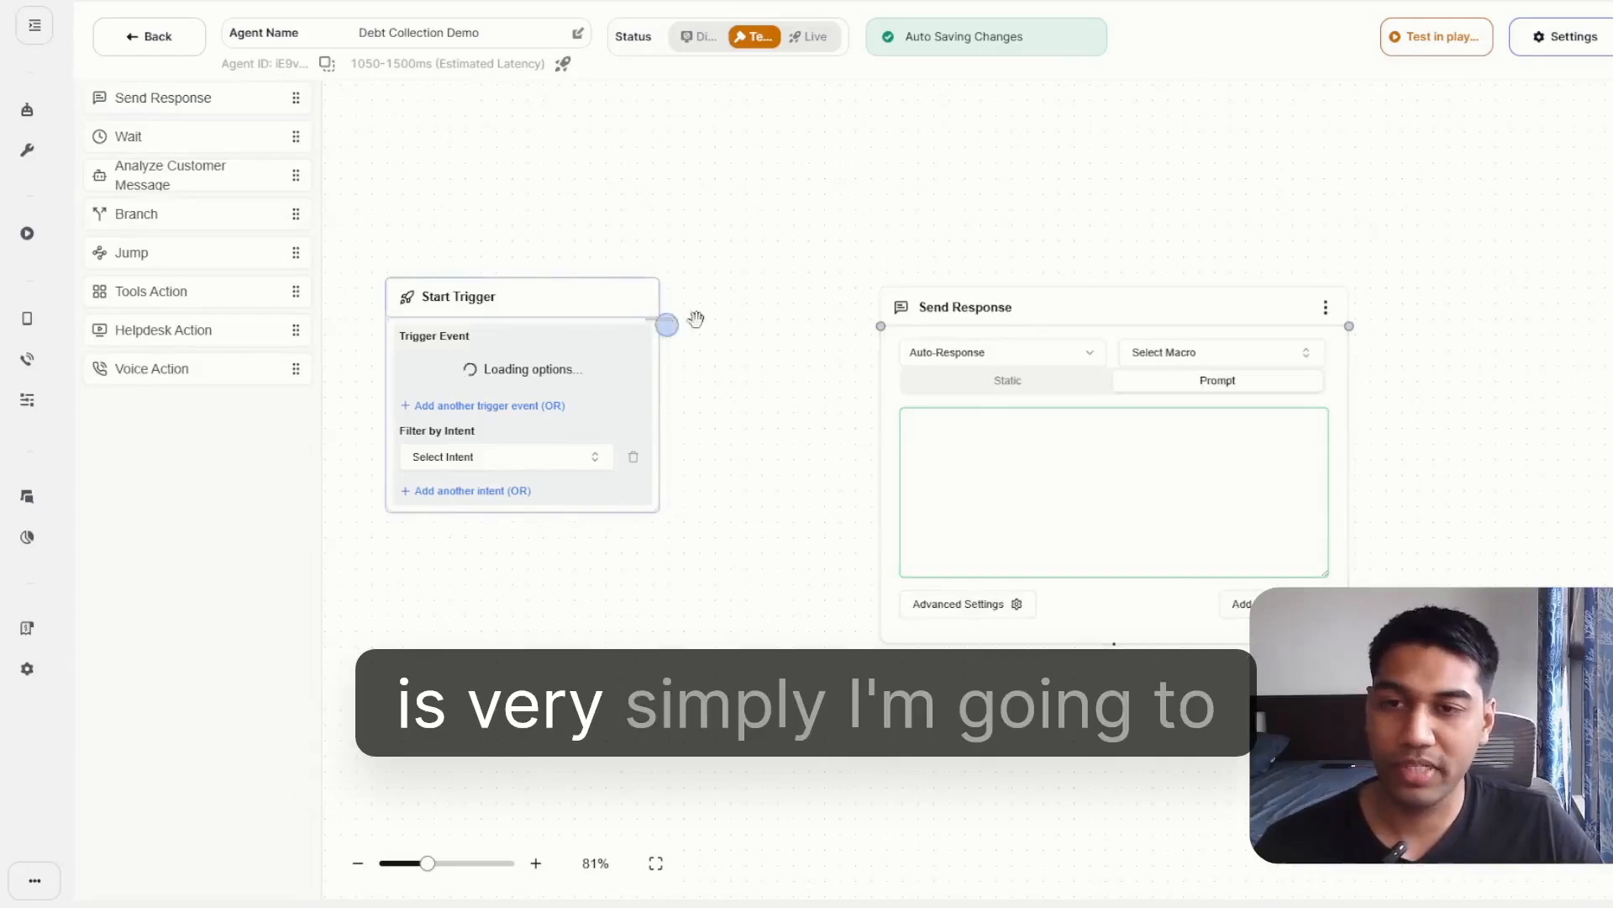
pyautogui.moveTo(1023, 309); pyautogui.dragTo(970, 219)
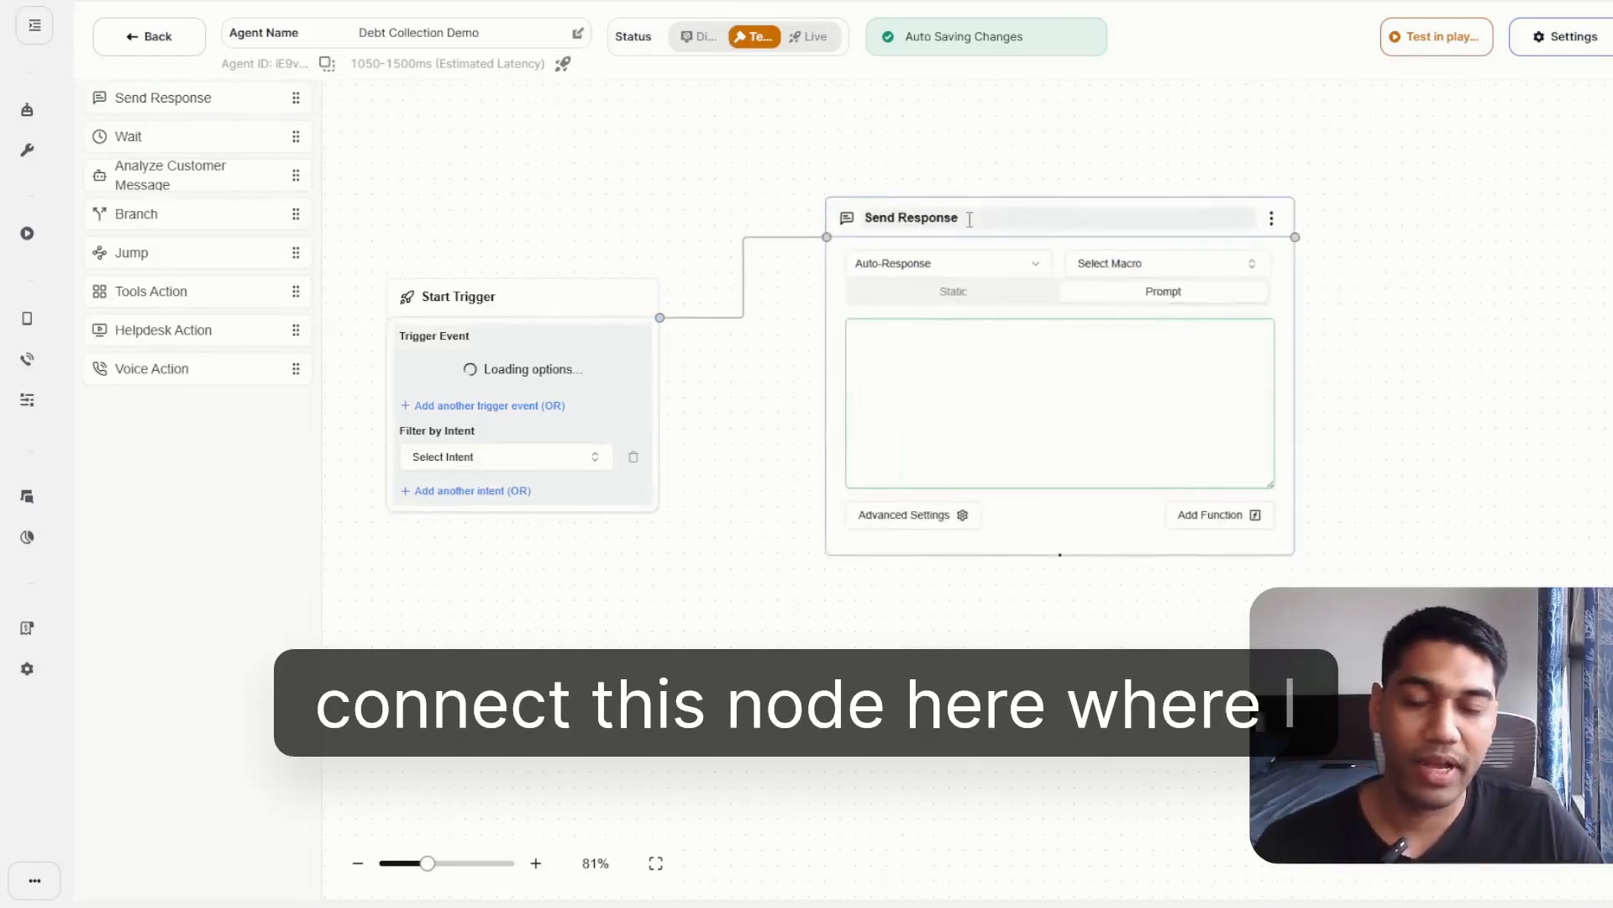
# Write "Hey Welcome to the AI Demo for Debt Collection?" as the static message of the Send Response node.
pyautogui.click(945, 416)
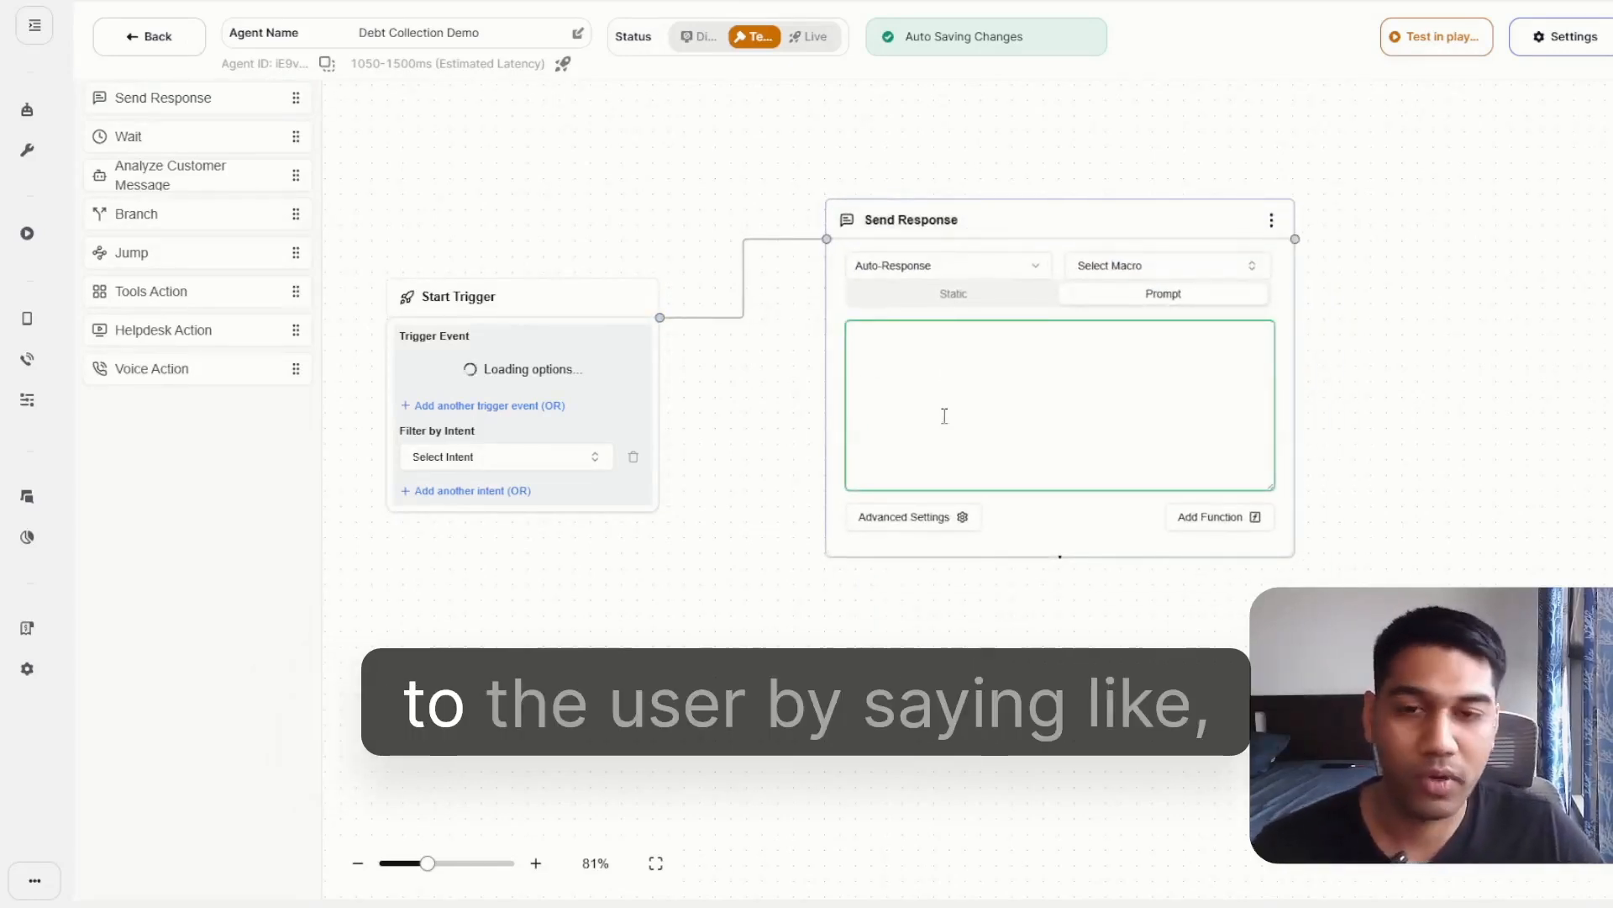
pyautogui.write('Hey ')
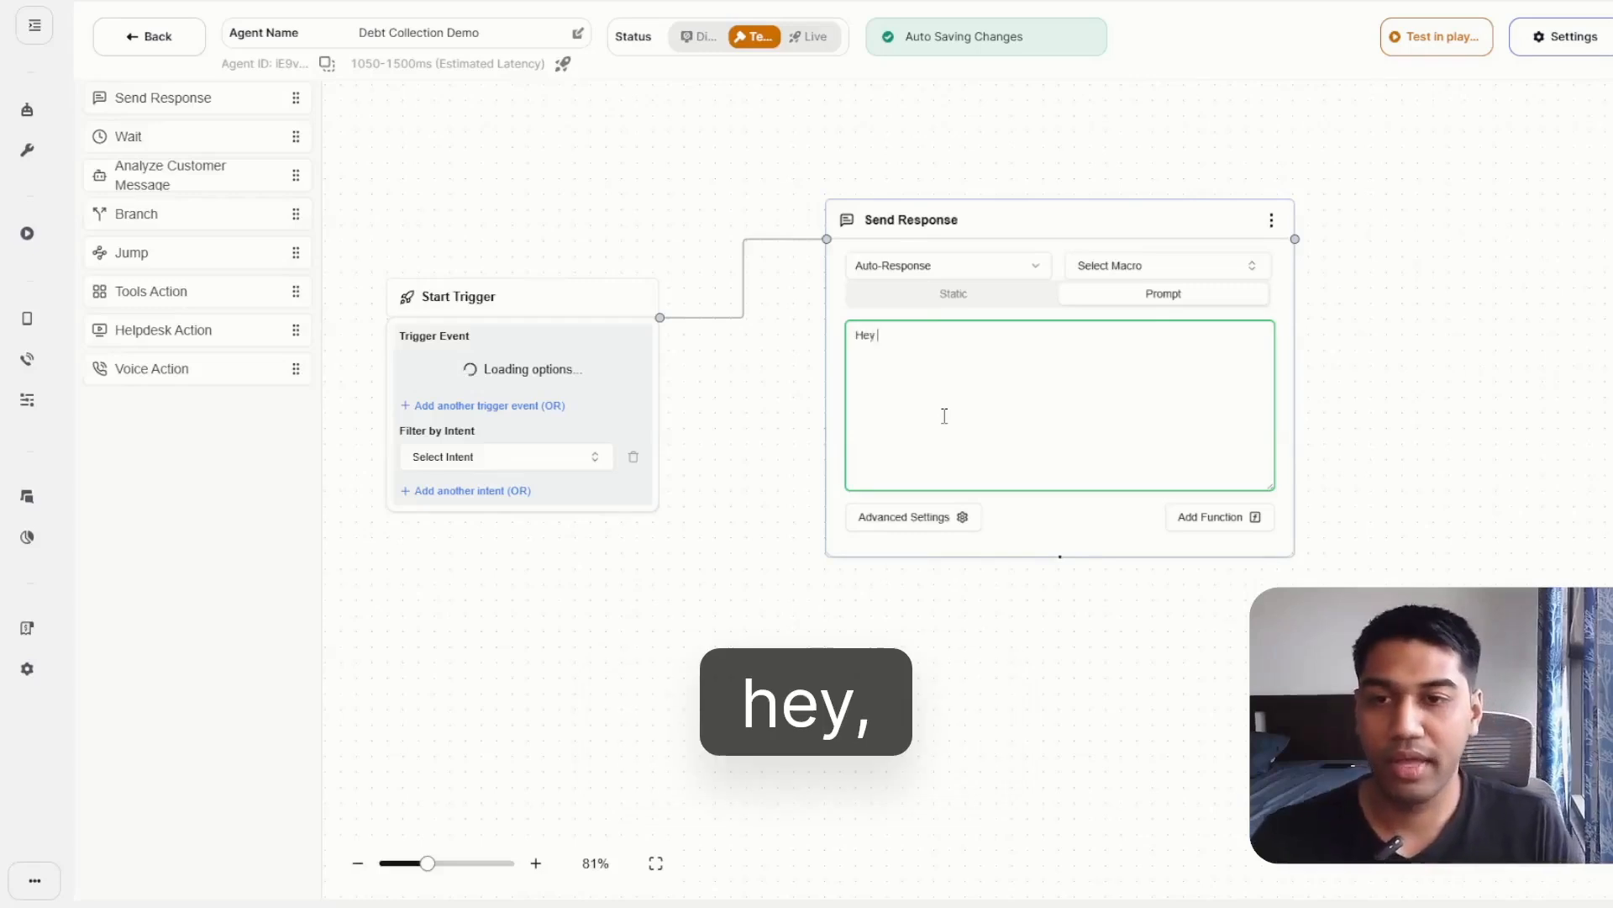
pyautogui.write('Welcome to the A')
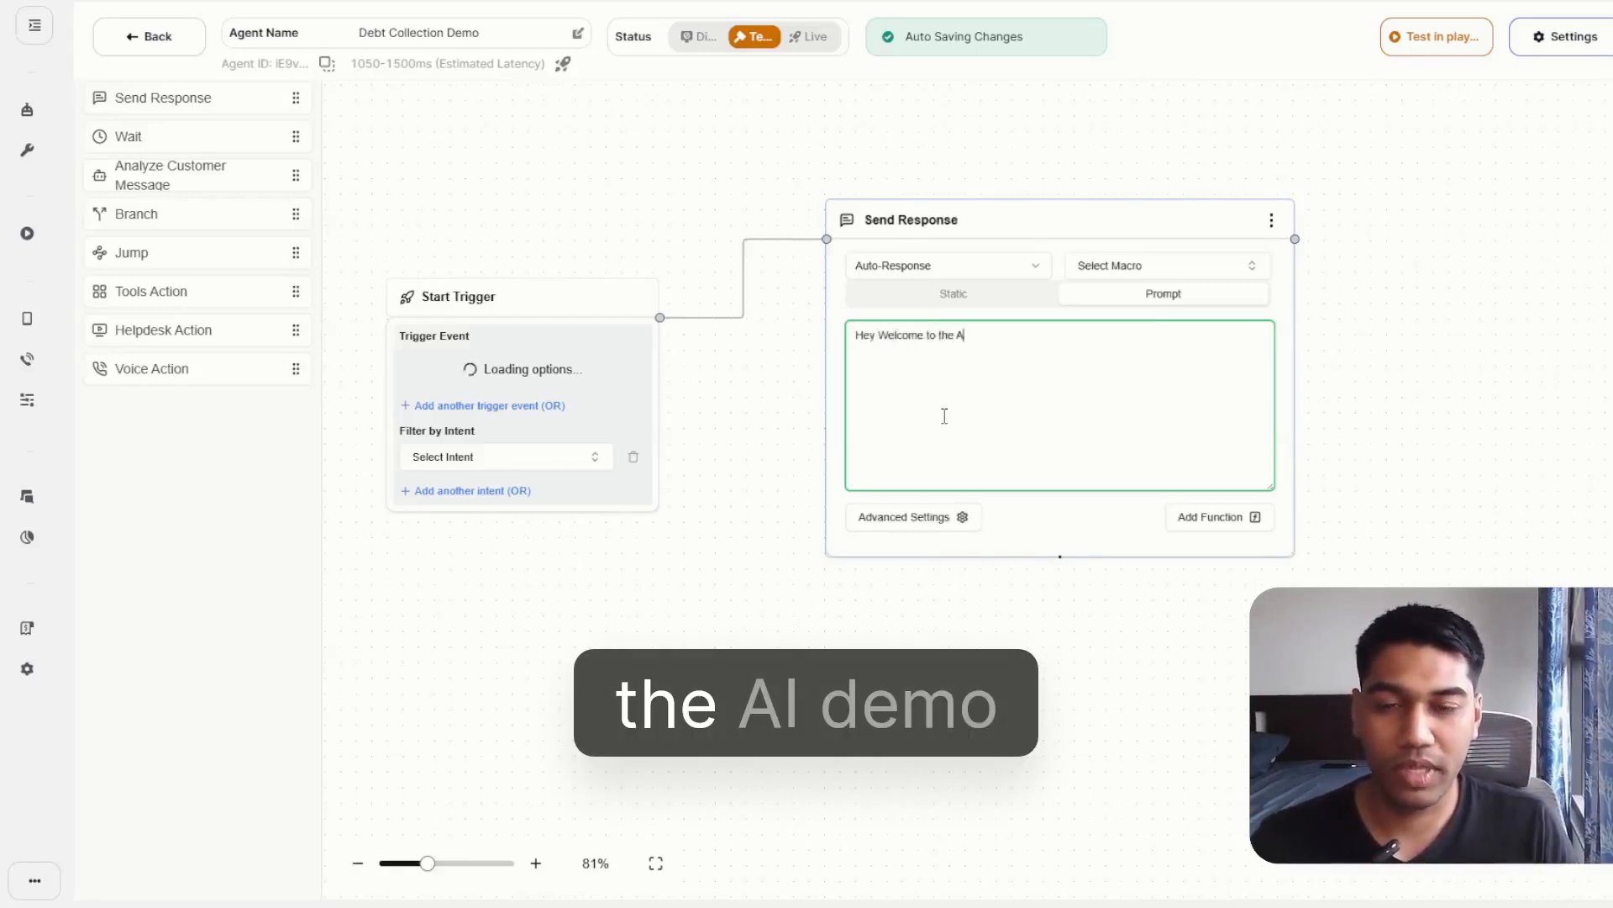
pyautogui.write('I Demo for De')
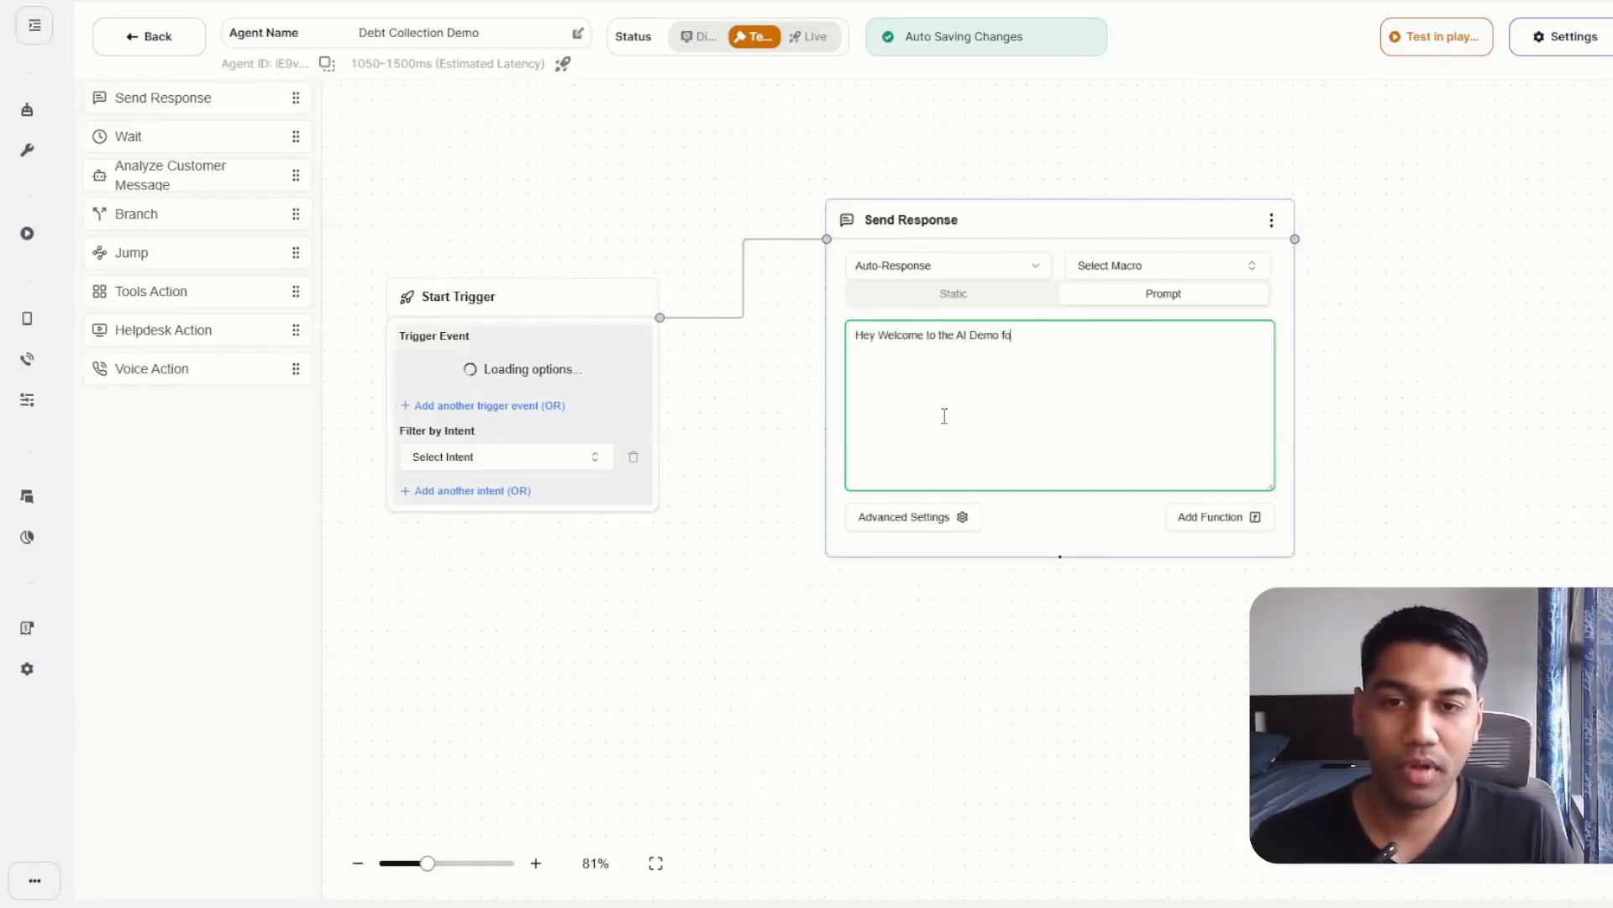
pyautogui.write('bt')
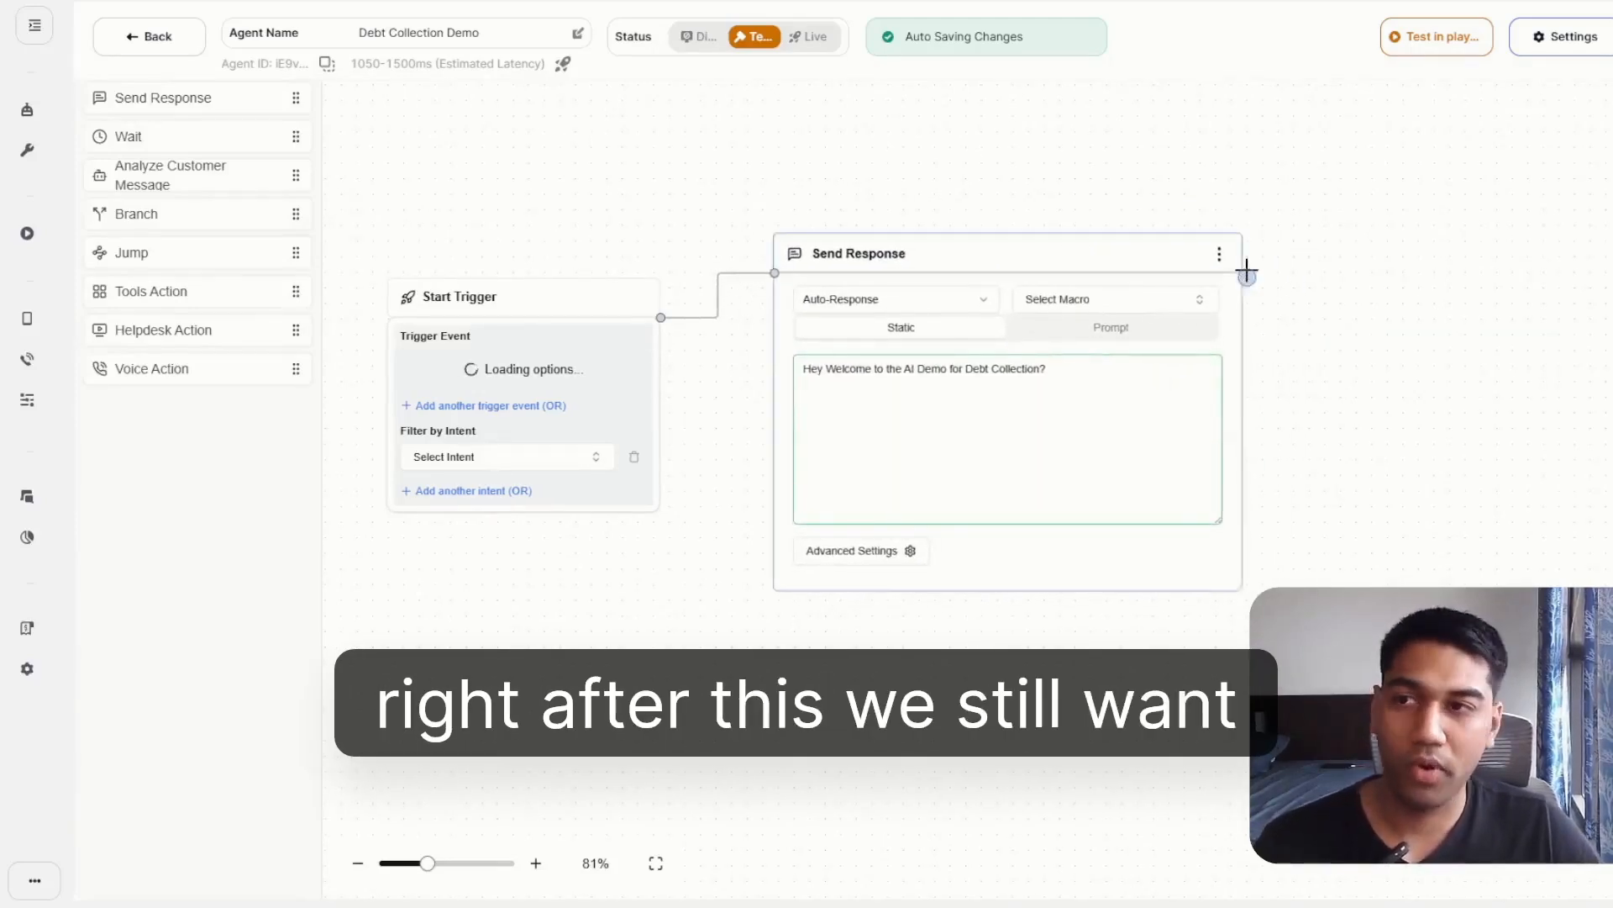
# Add a Wait node connected after the Send Response node and make it wait for the conversation customer message event.
pyautogui.moveTo(1242, 273); pyautogui.dragTo(1374, 246)
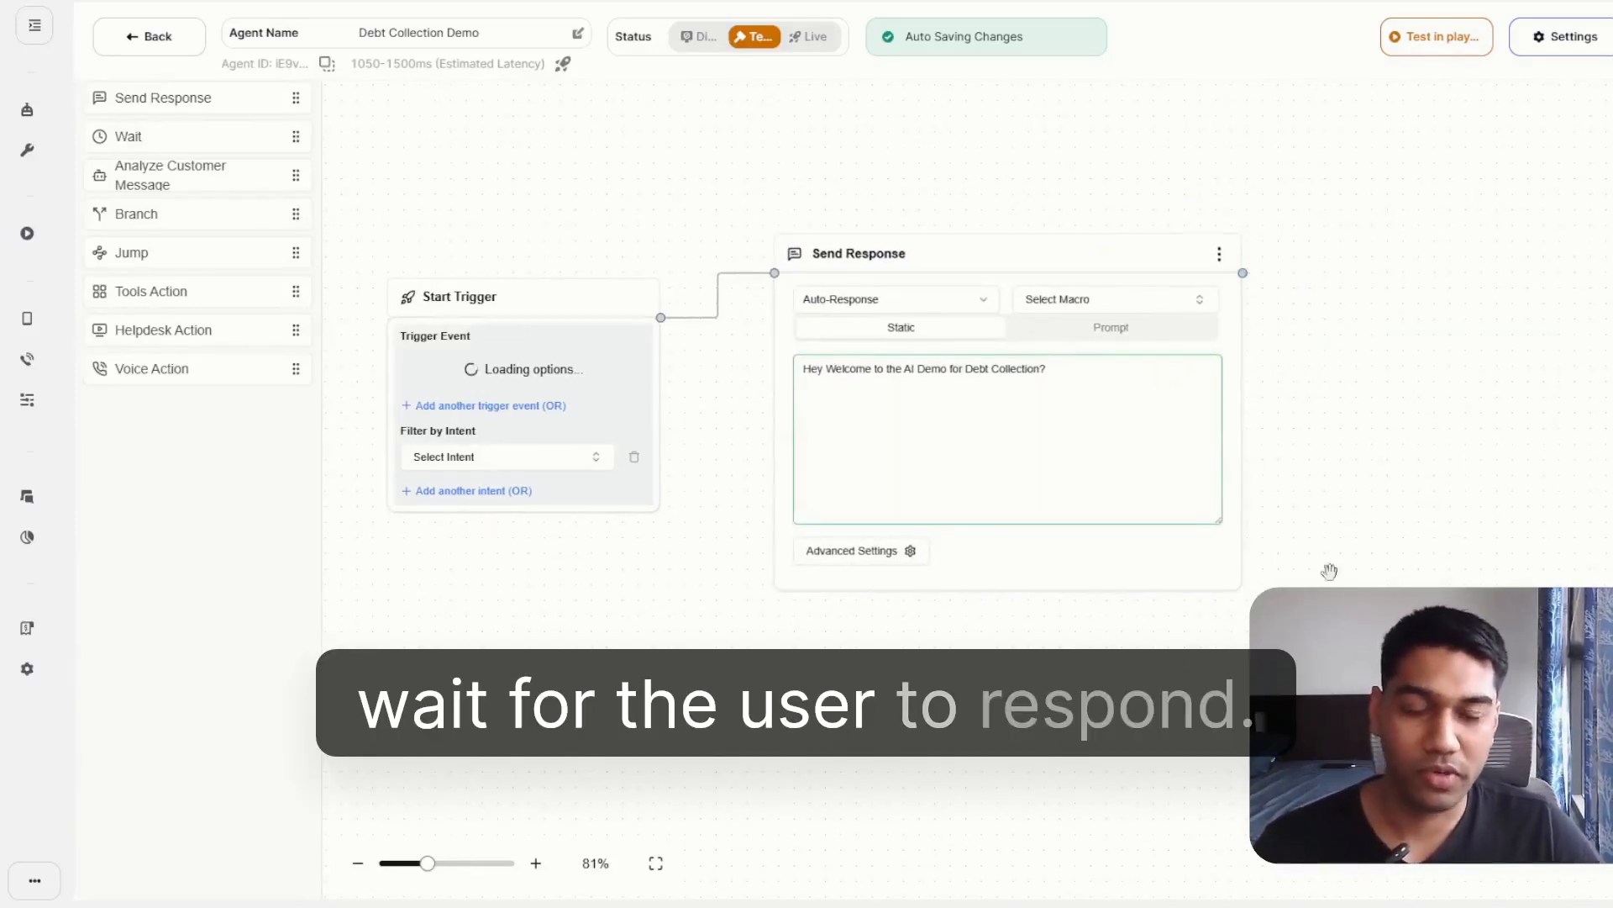
pyautogui.moveTo(1244, 274); pyautogui.dragTo(1422, 403)
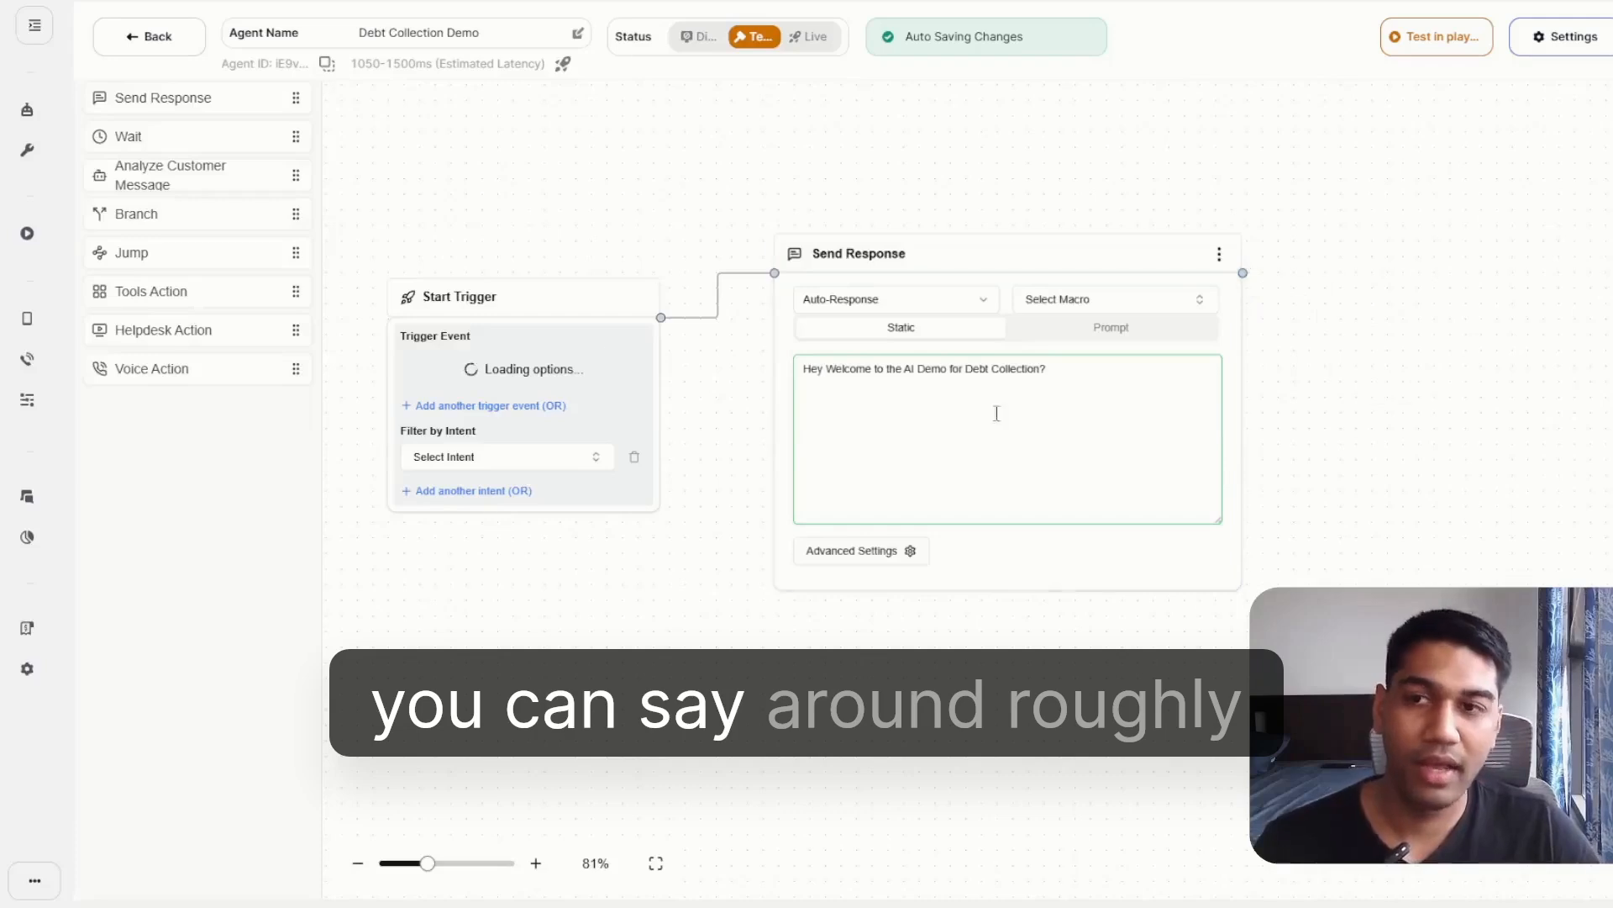
pyautogui.moveTo(166, 141); pyautogui.dragTo(1109, 340)
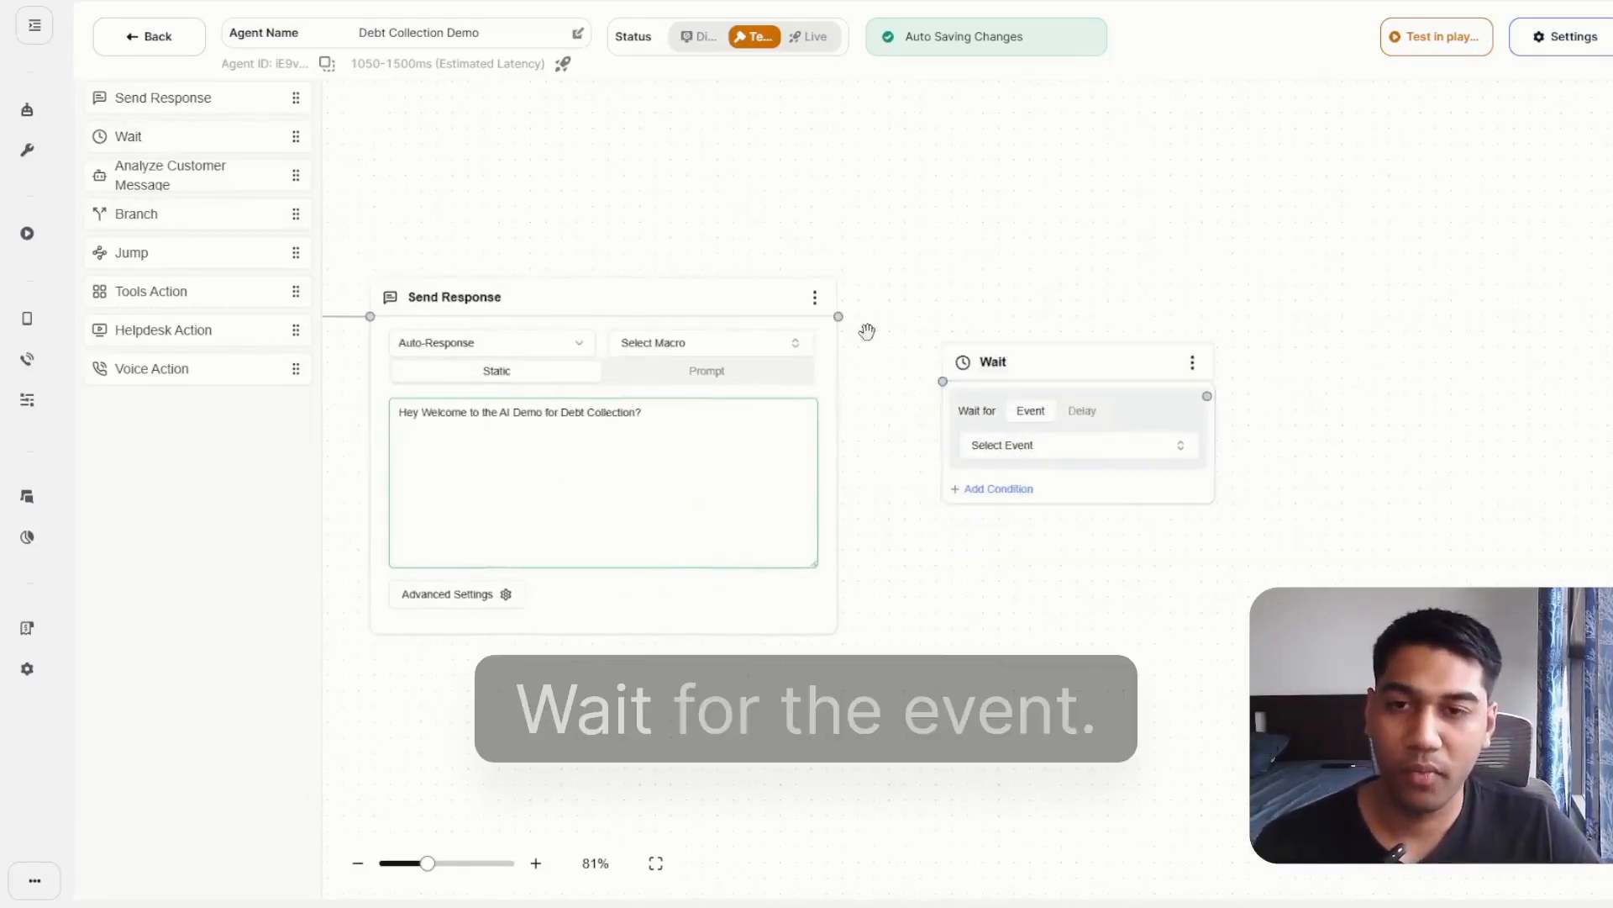
pyautogui.moveTo(839, 316); pyautogui.dragTo(943, 380)
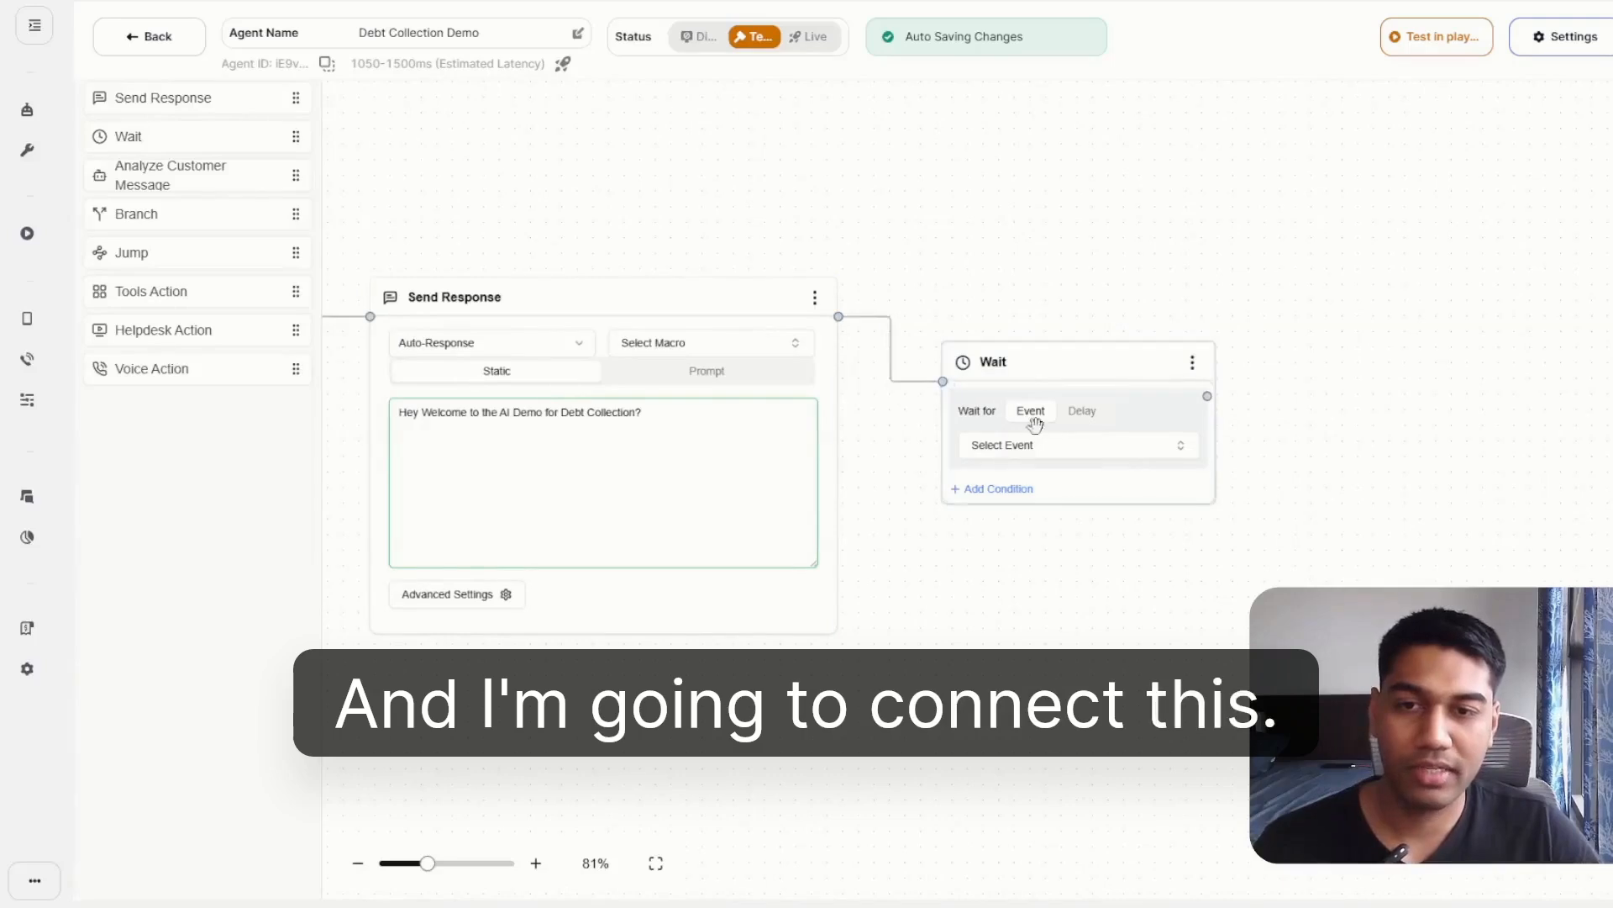
pyautogui.click(1041, 447)
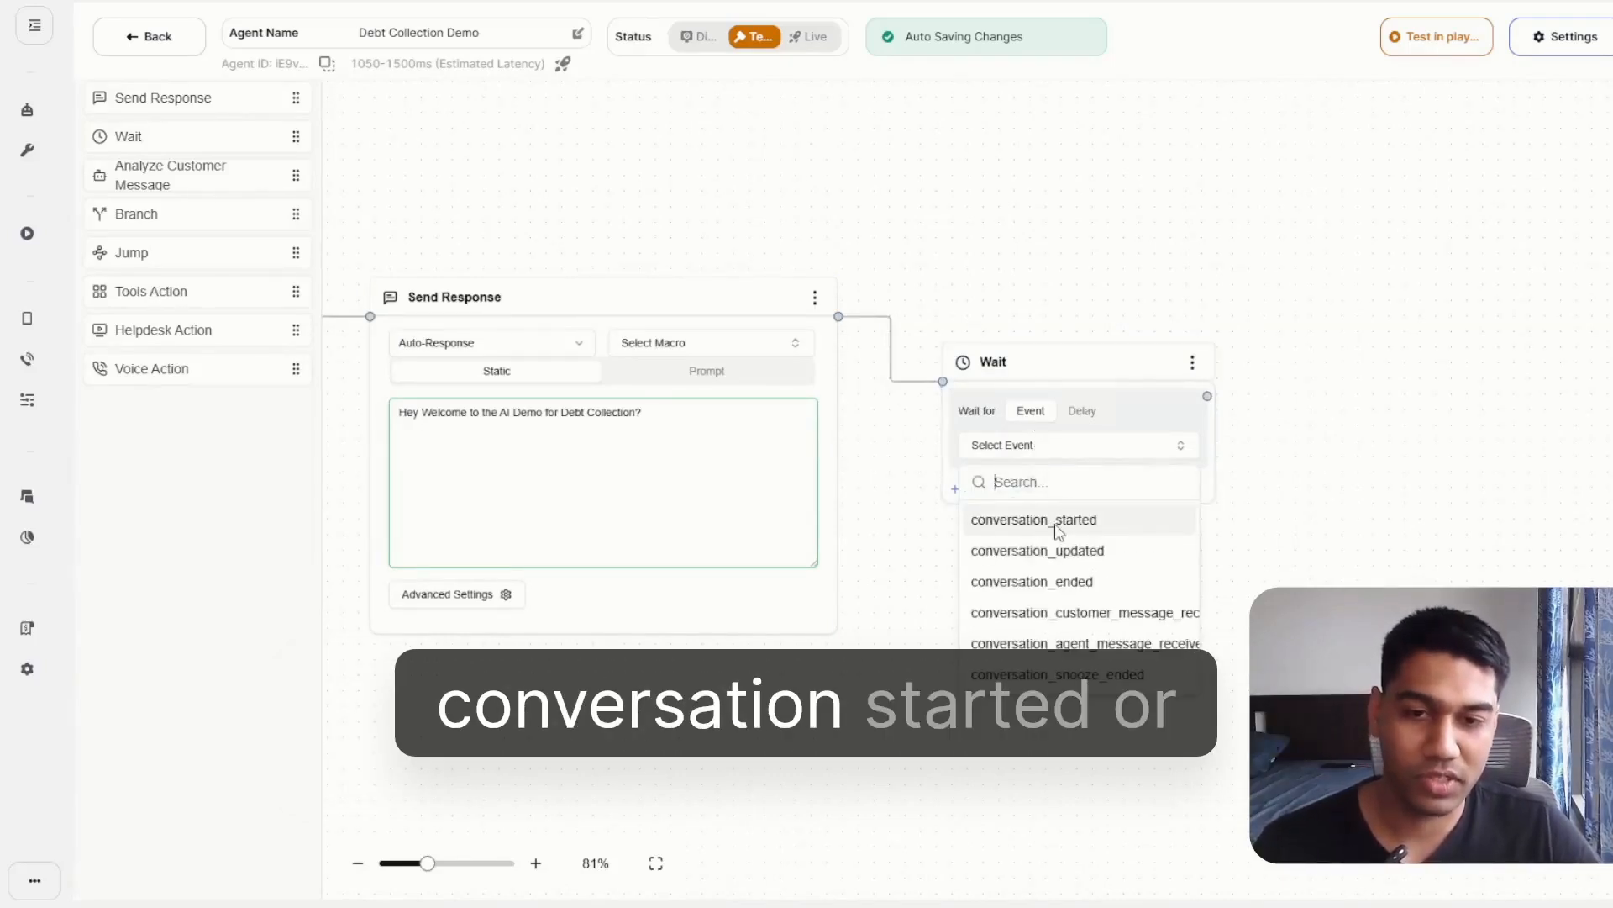
pyautogui.click(1079, 613)
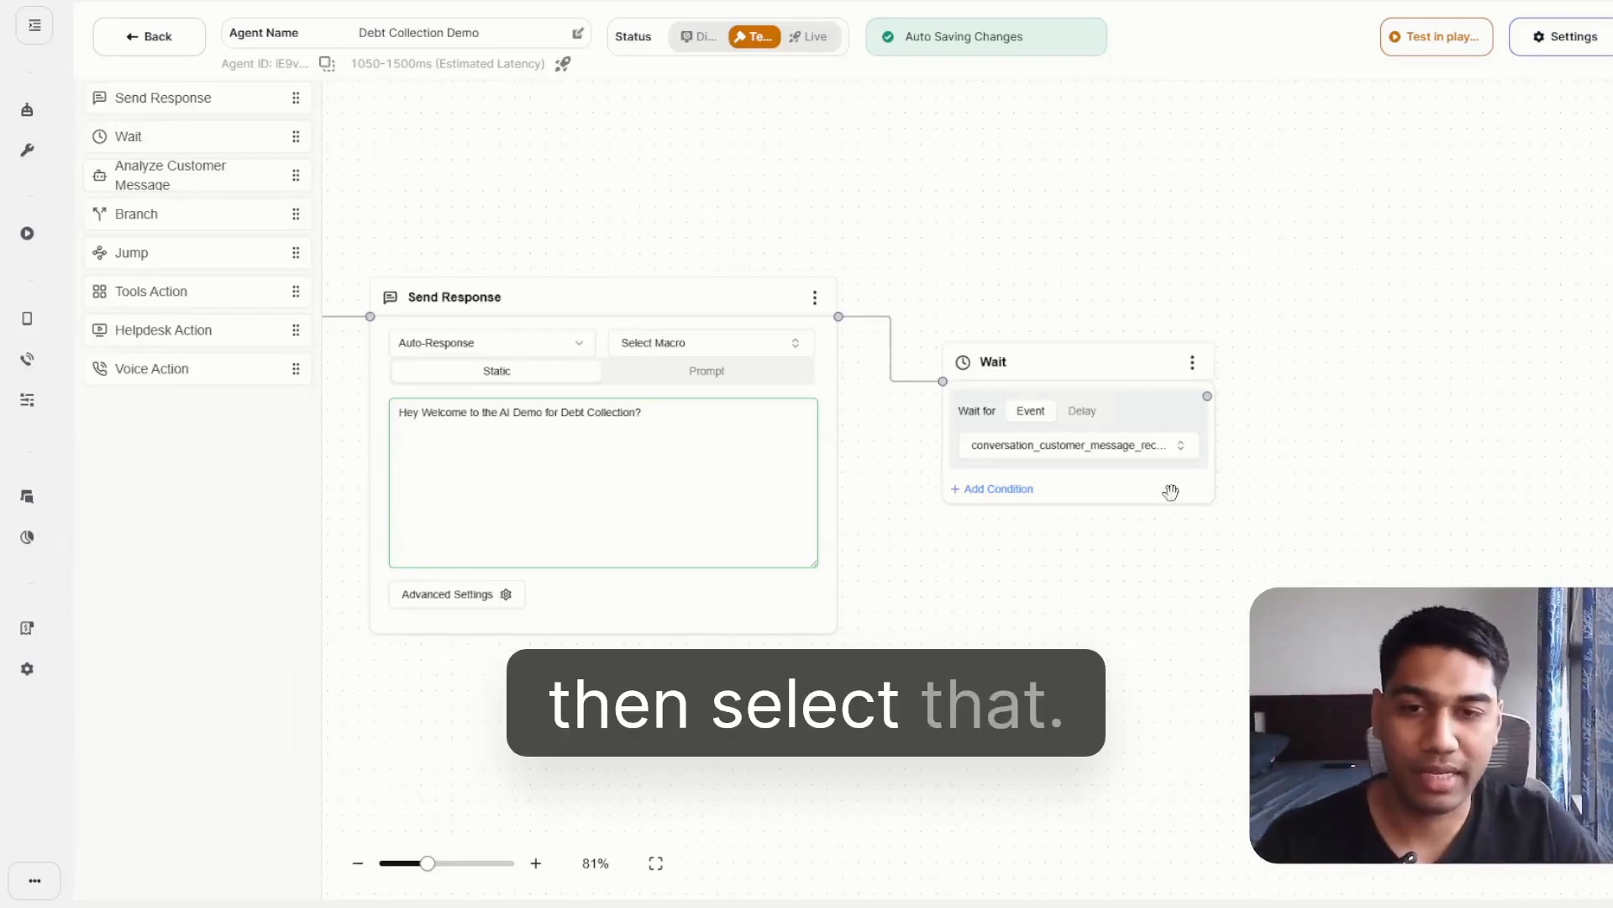
# Extend the Send Response greeting with "How can I help you?" at the end.
pyautogui.click(695, 418)
pyautogui.write('HBow')
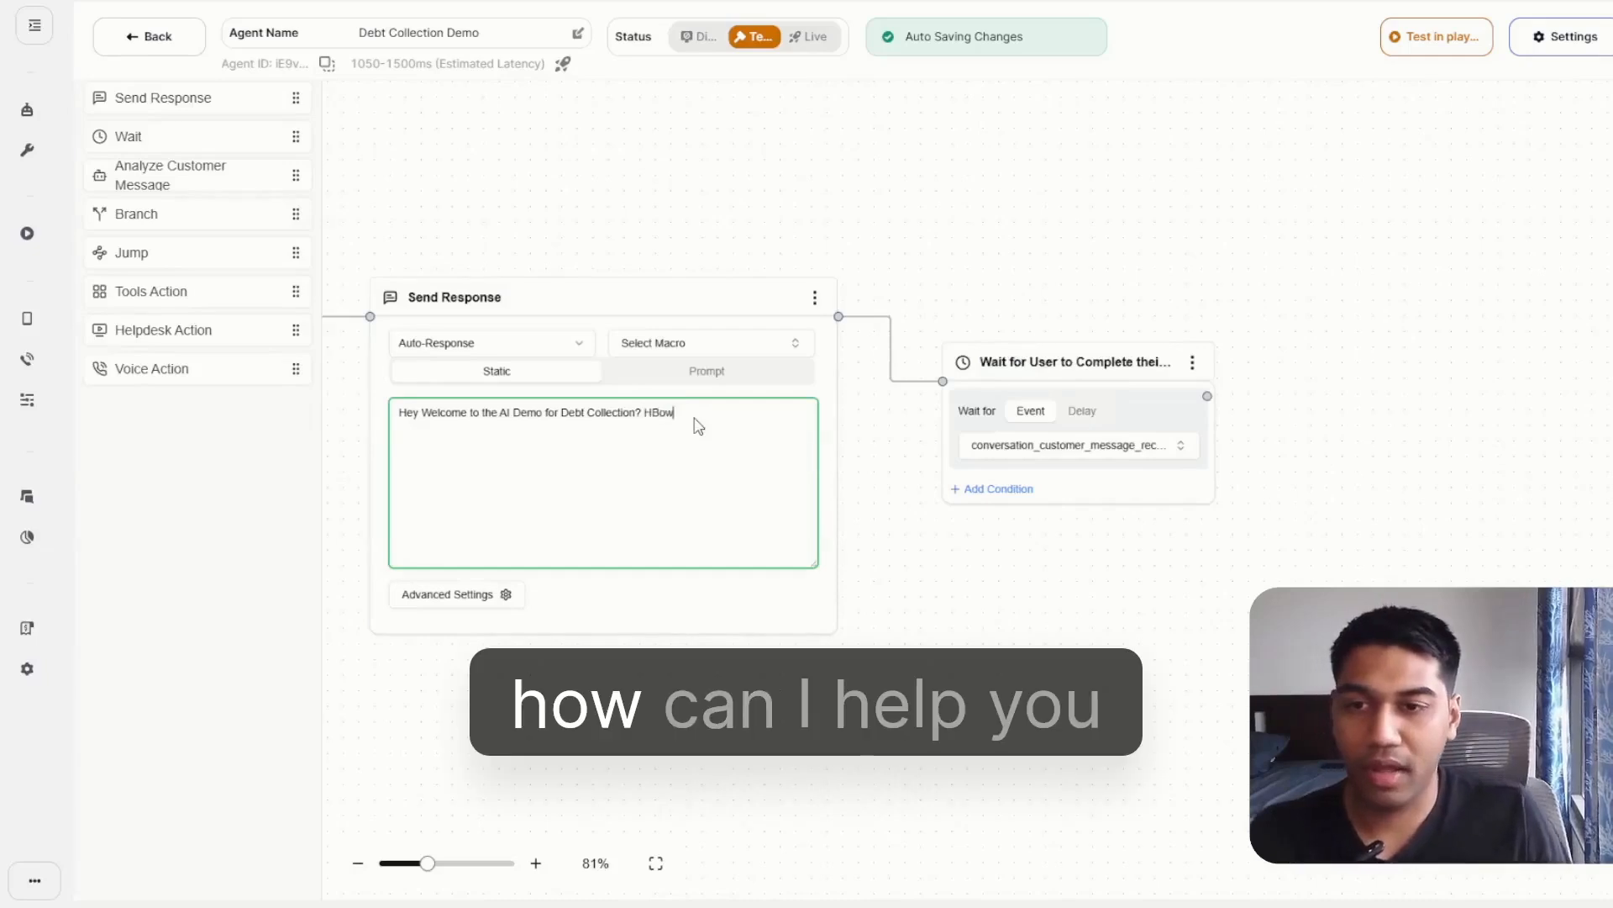
pyautogui.press('BackSpace')
pyautogui.press('BackSpace')
pyautogui.press('BackSpace')
pyautogui.write('ow can I help you?')
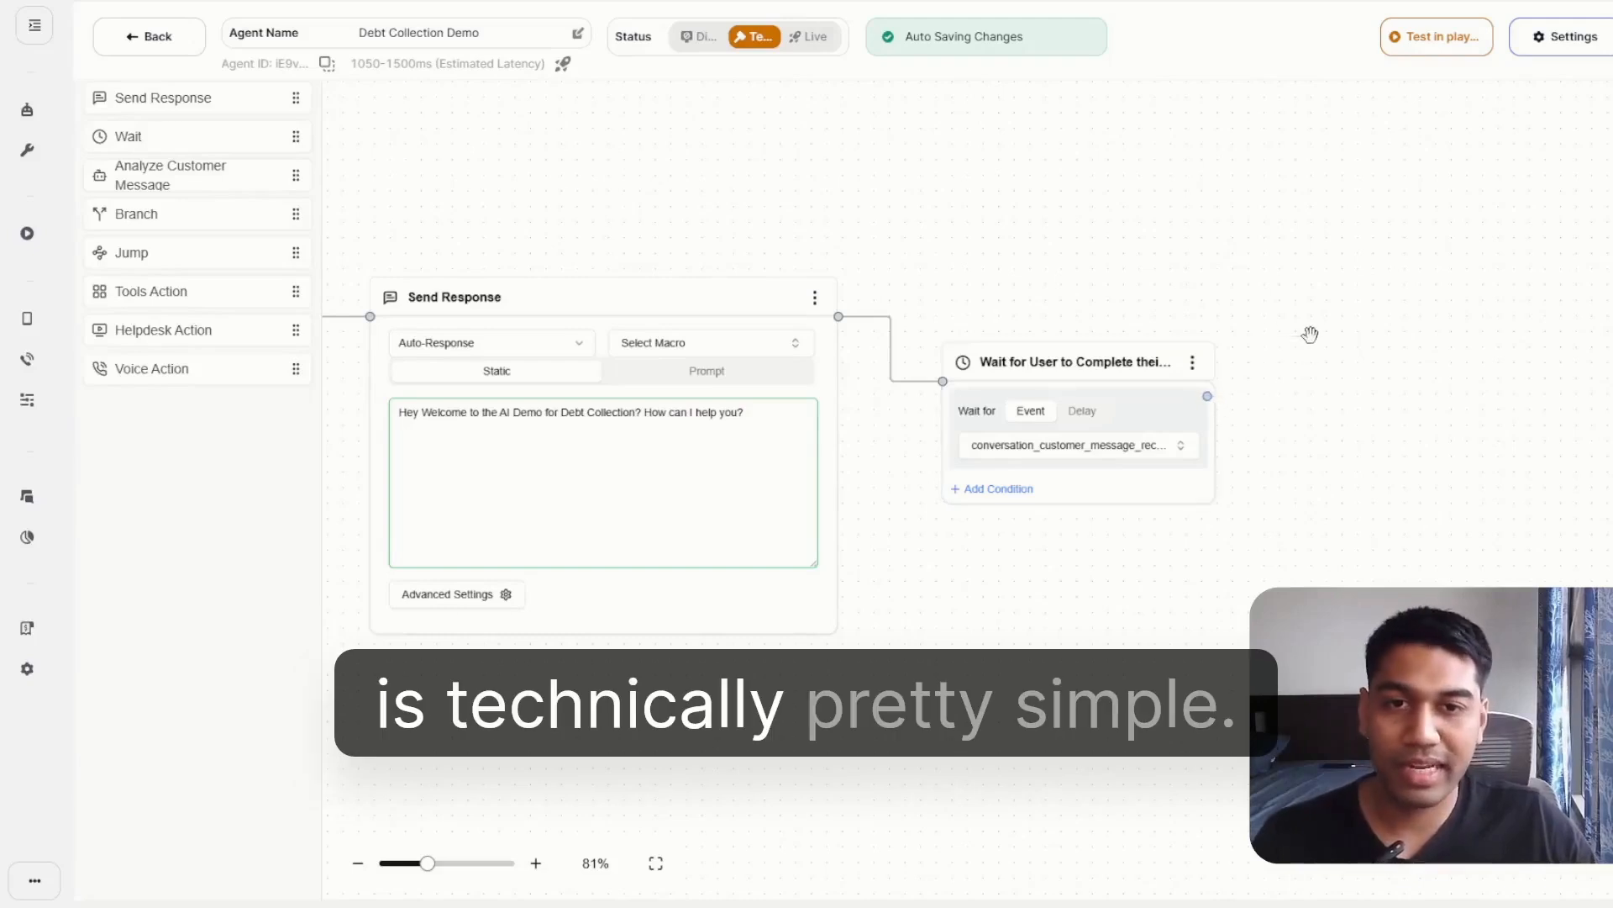
# Try an Analyze Customer Message node connected after the Wait node and remove that connection.
pyautogui.moveTo(1280, 575); pyautogui.dragTo(926, 602)
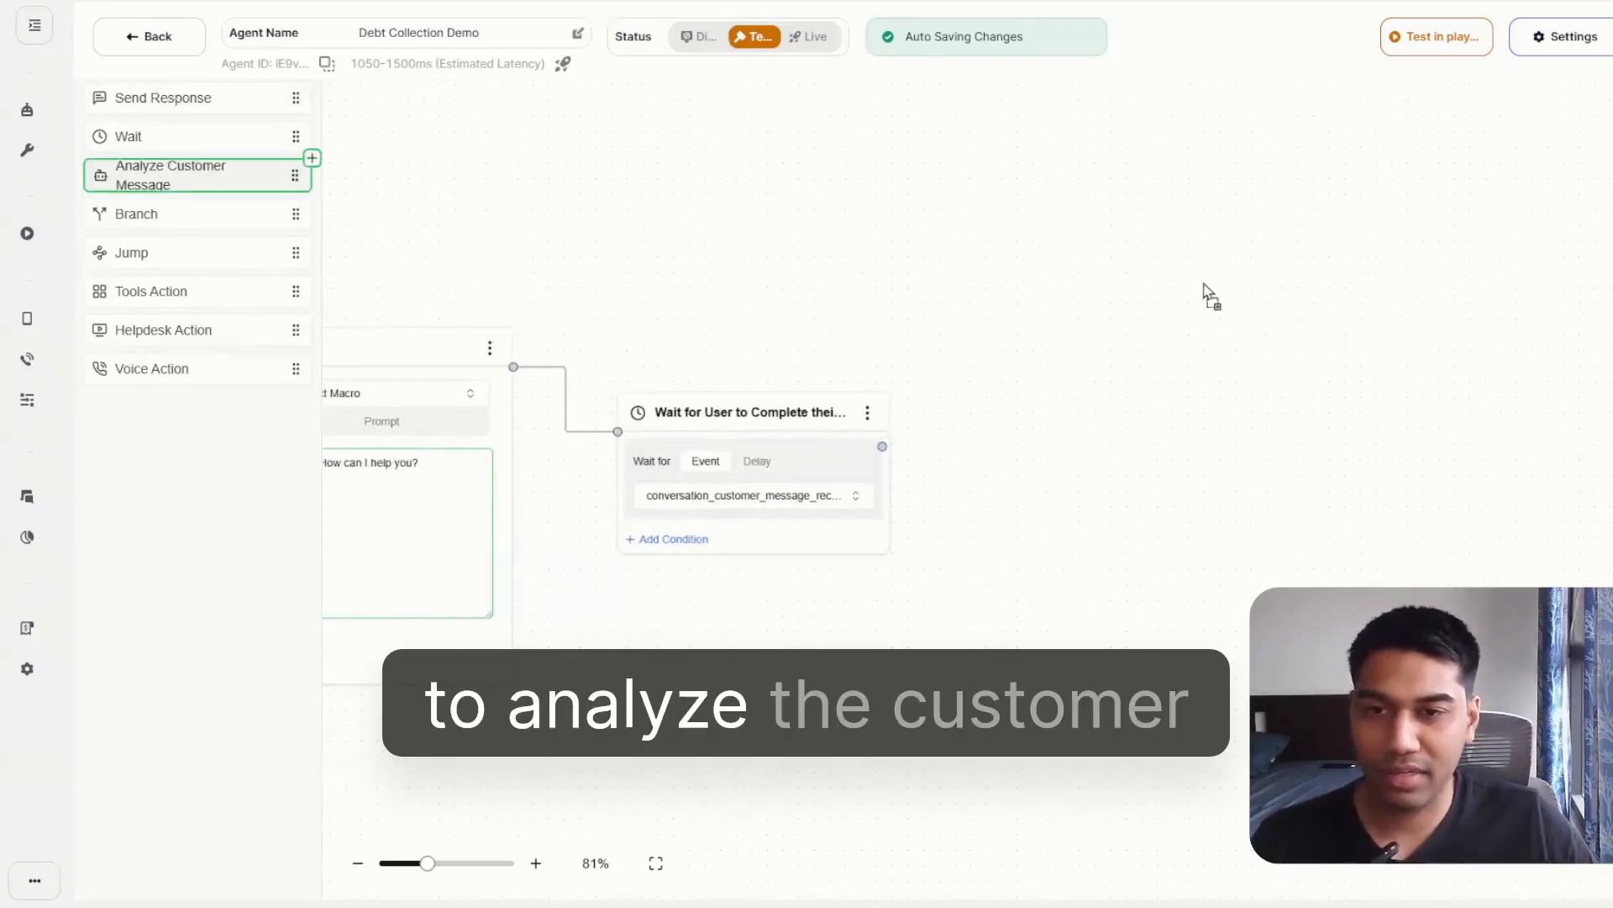
pyautogui.moveTo(1210, 295); pyautogui.dragTo(1210, 296)
pyautogui.moveTo(887, 449); pyautogui.dragTo(1068, 296)
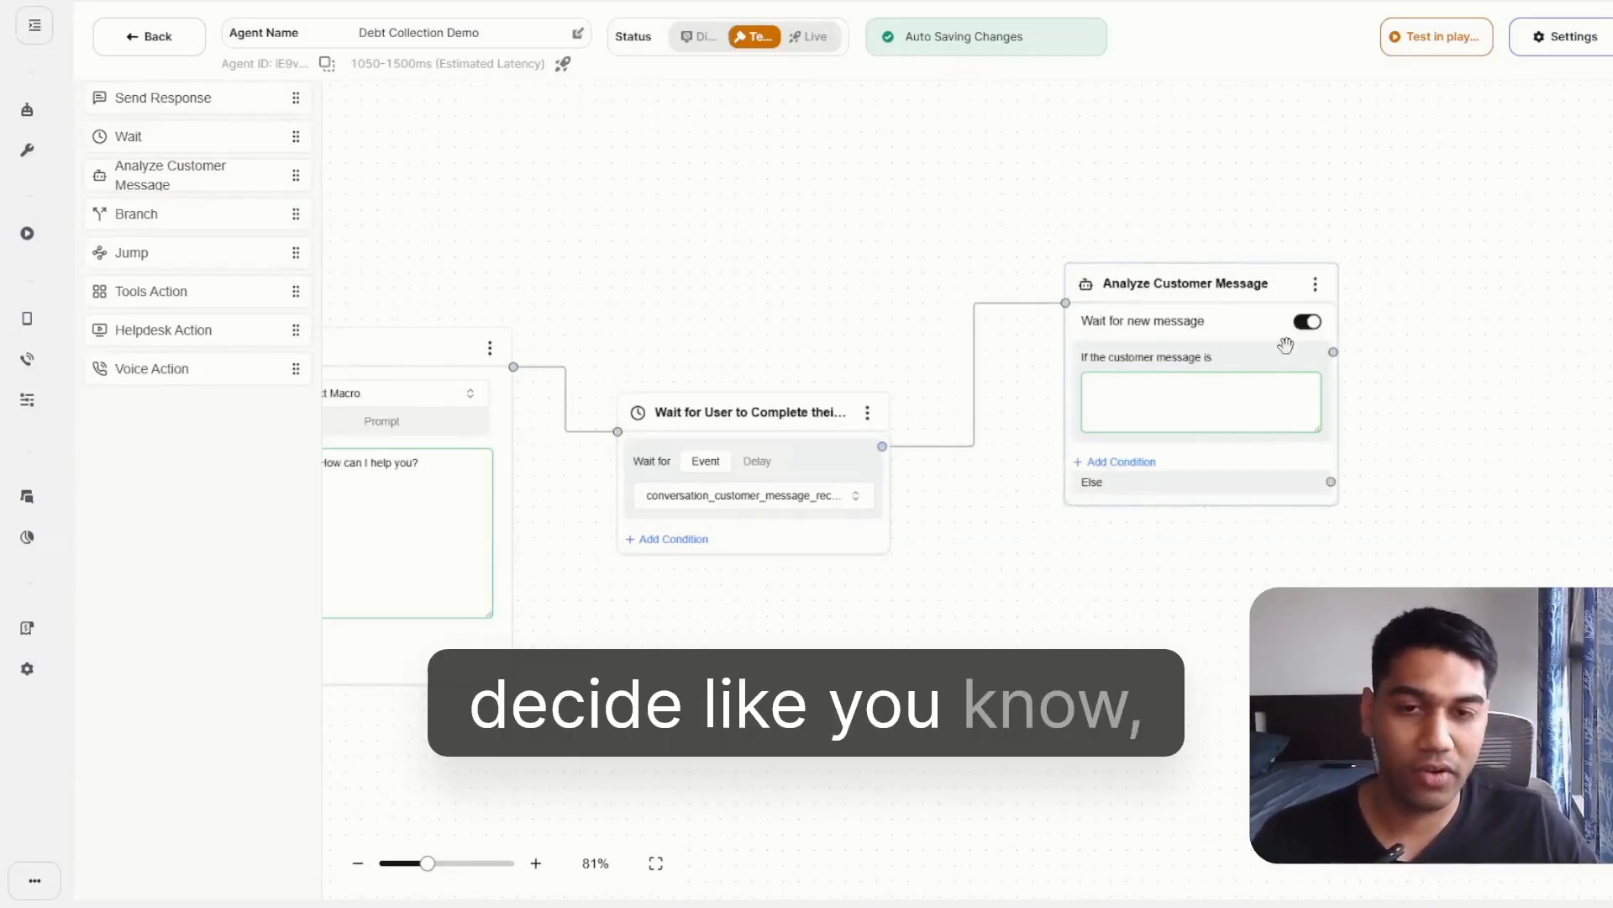
pyautogui.click(1204, 388)
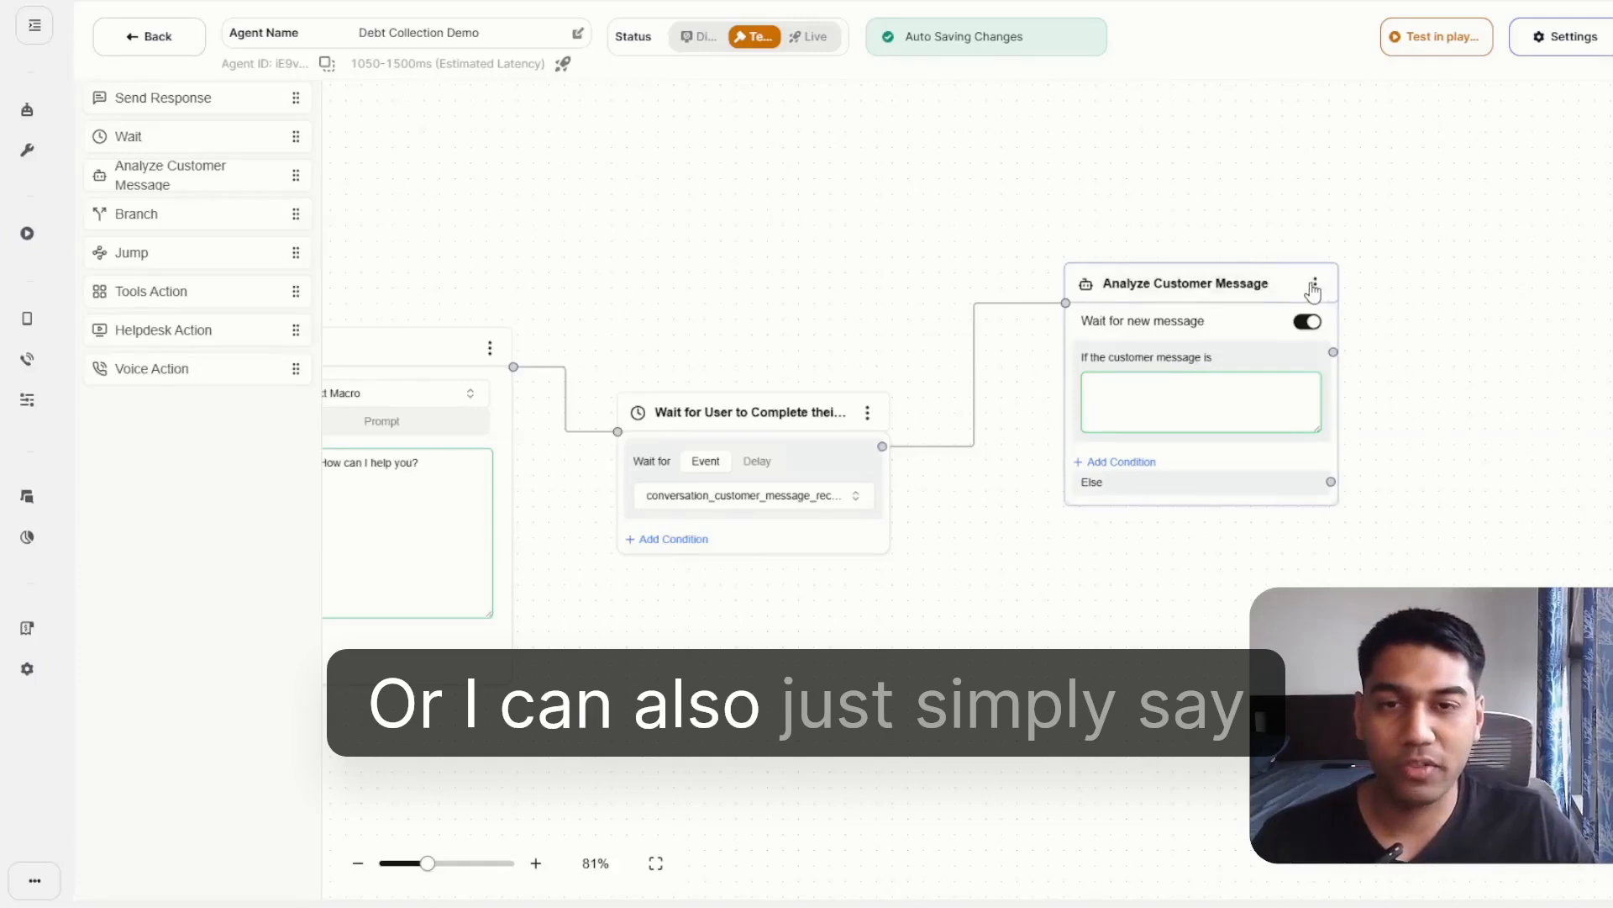
pyautogui.click(973, 371)
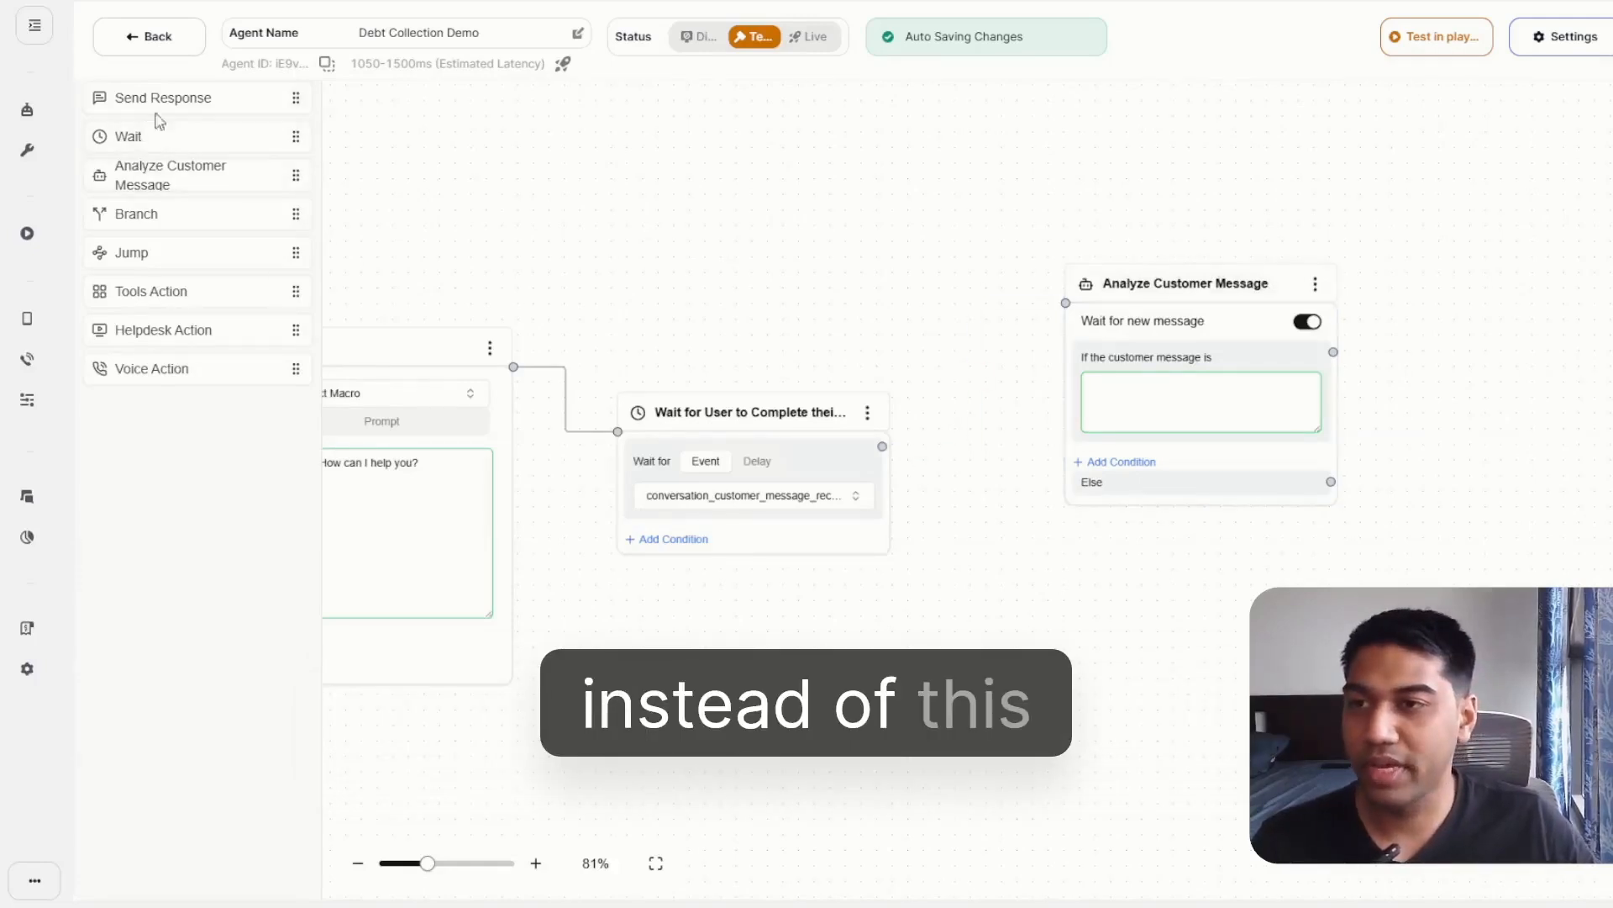
# Add a second Send Response node below the Analyze Customer Message node and connect the Wait node to it.
pyautogui.moveTo(154, 109); pyautogui.dragTo(874, 601)
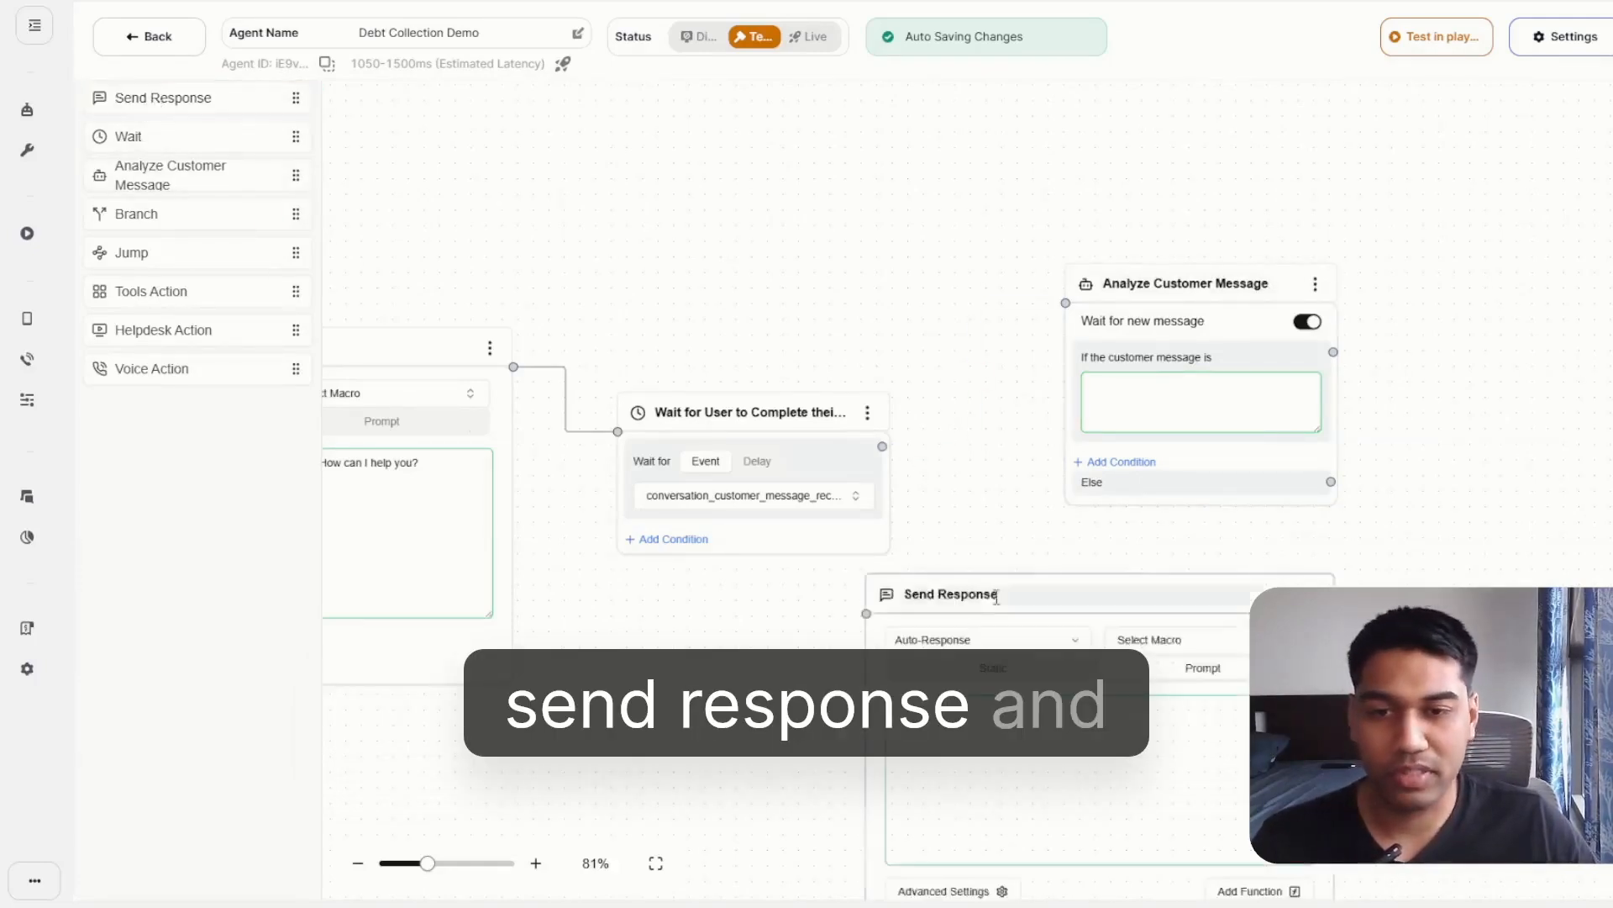
pyautogui.moveTo(878, 445); pyautogui.dragTo(658, 509)
pyautogui.moveTo(856, 490); pyautogui.dragTo(1147, 429)
# Delete the Analyze Customer Message node and move the second Send Response node up into the freed space.
pyautogui.click(1130, 215)
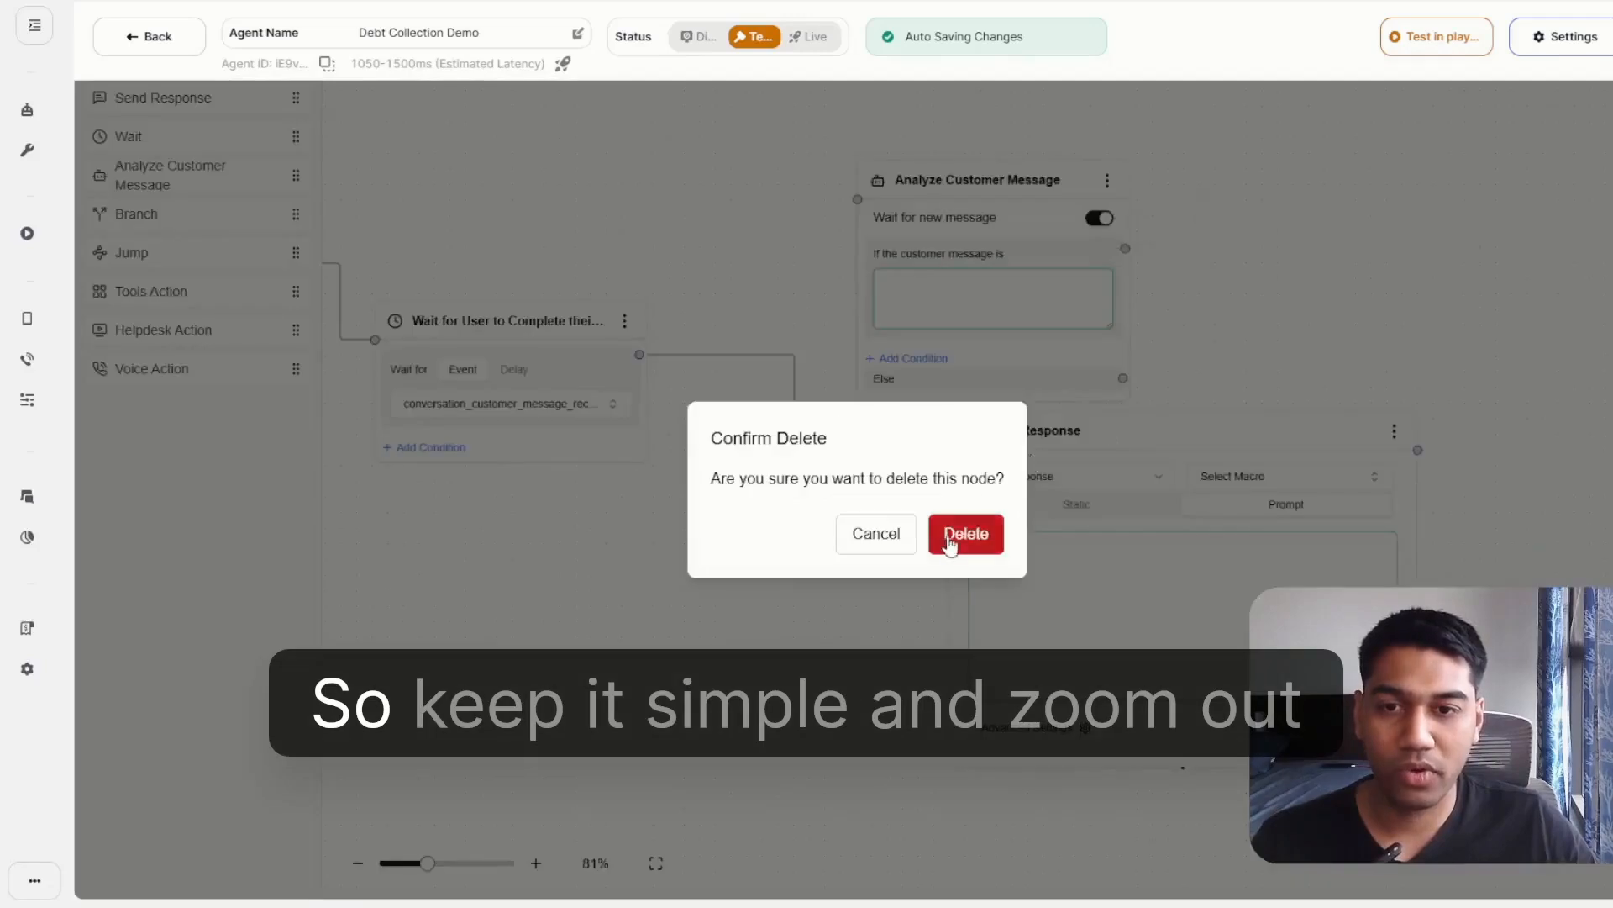
pyautogui.click(966, 533)
pyautogui.click(662, 874)
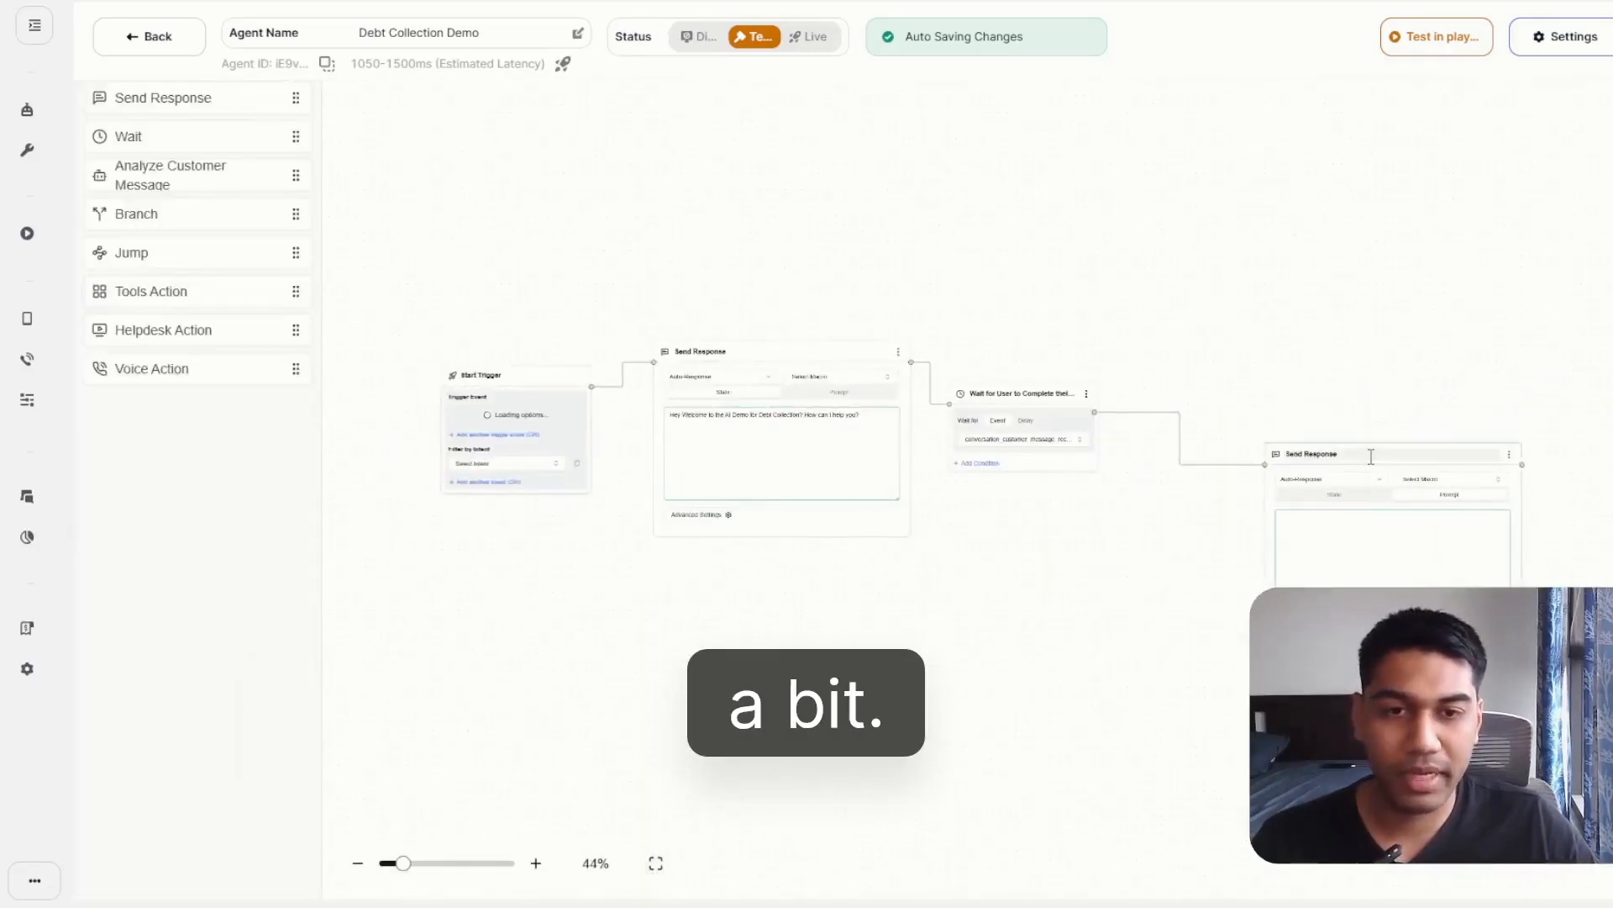
pyautogui.moveTo(1386, 452); pyautogui.dragTo(1339, 318)
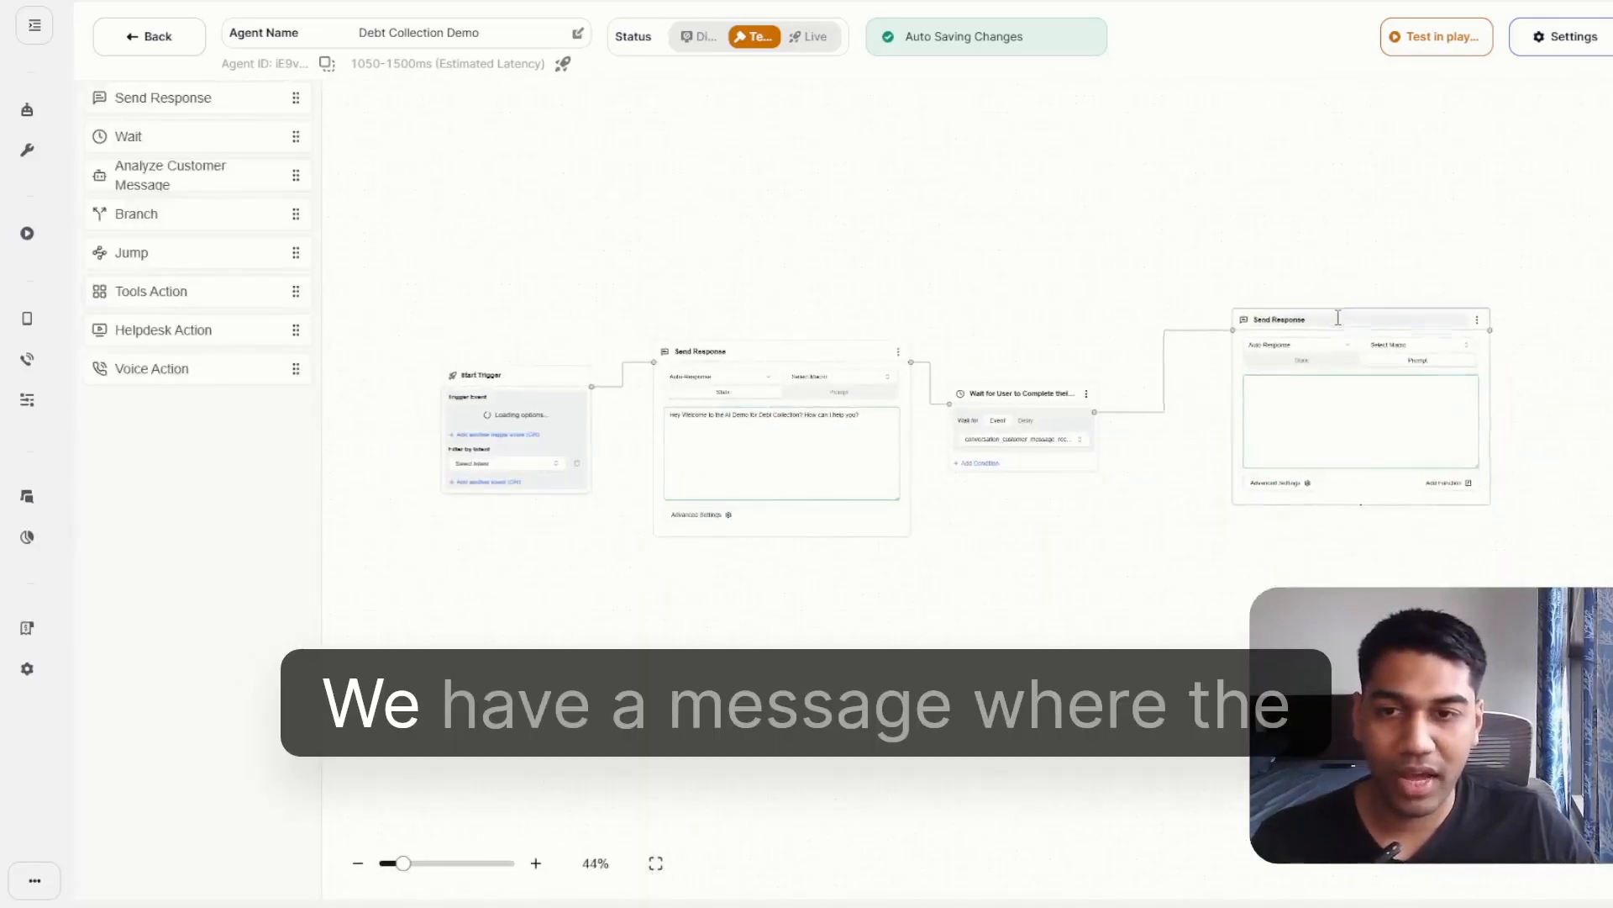
# Rename the first Send Response node as "Send Response - AI".
pyautogui.click(536, 863)
pyautogui.moveTo(729, 712); pyautogui.dragTo(704, 700)
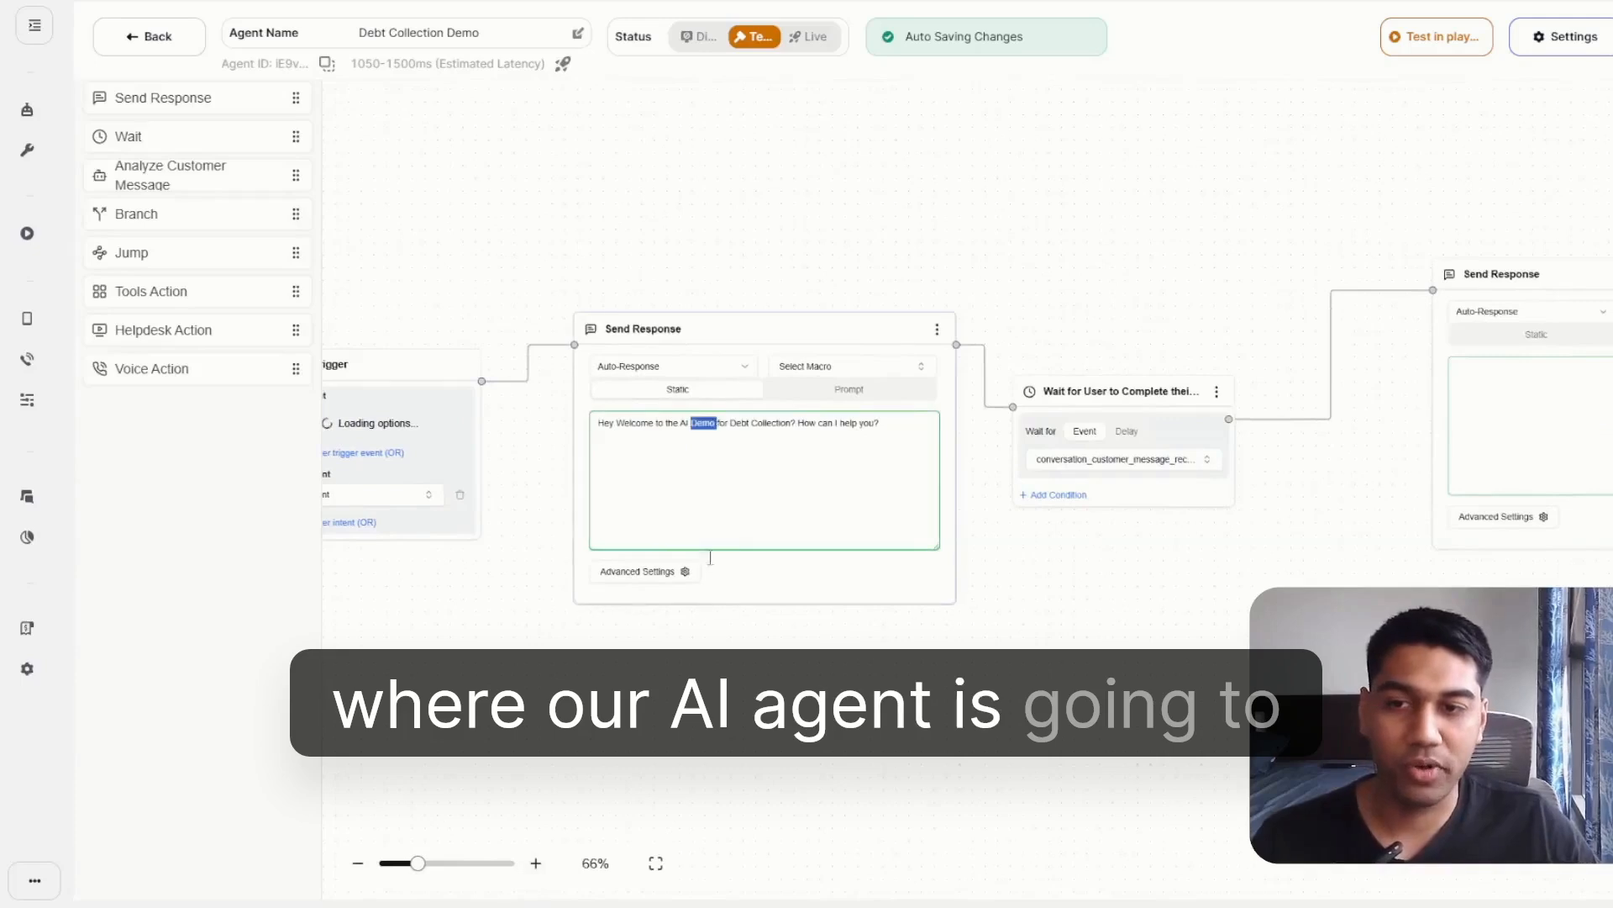
pyautogui.doubleClick(708, 326)
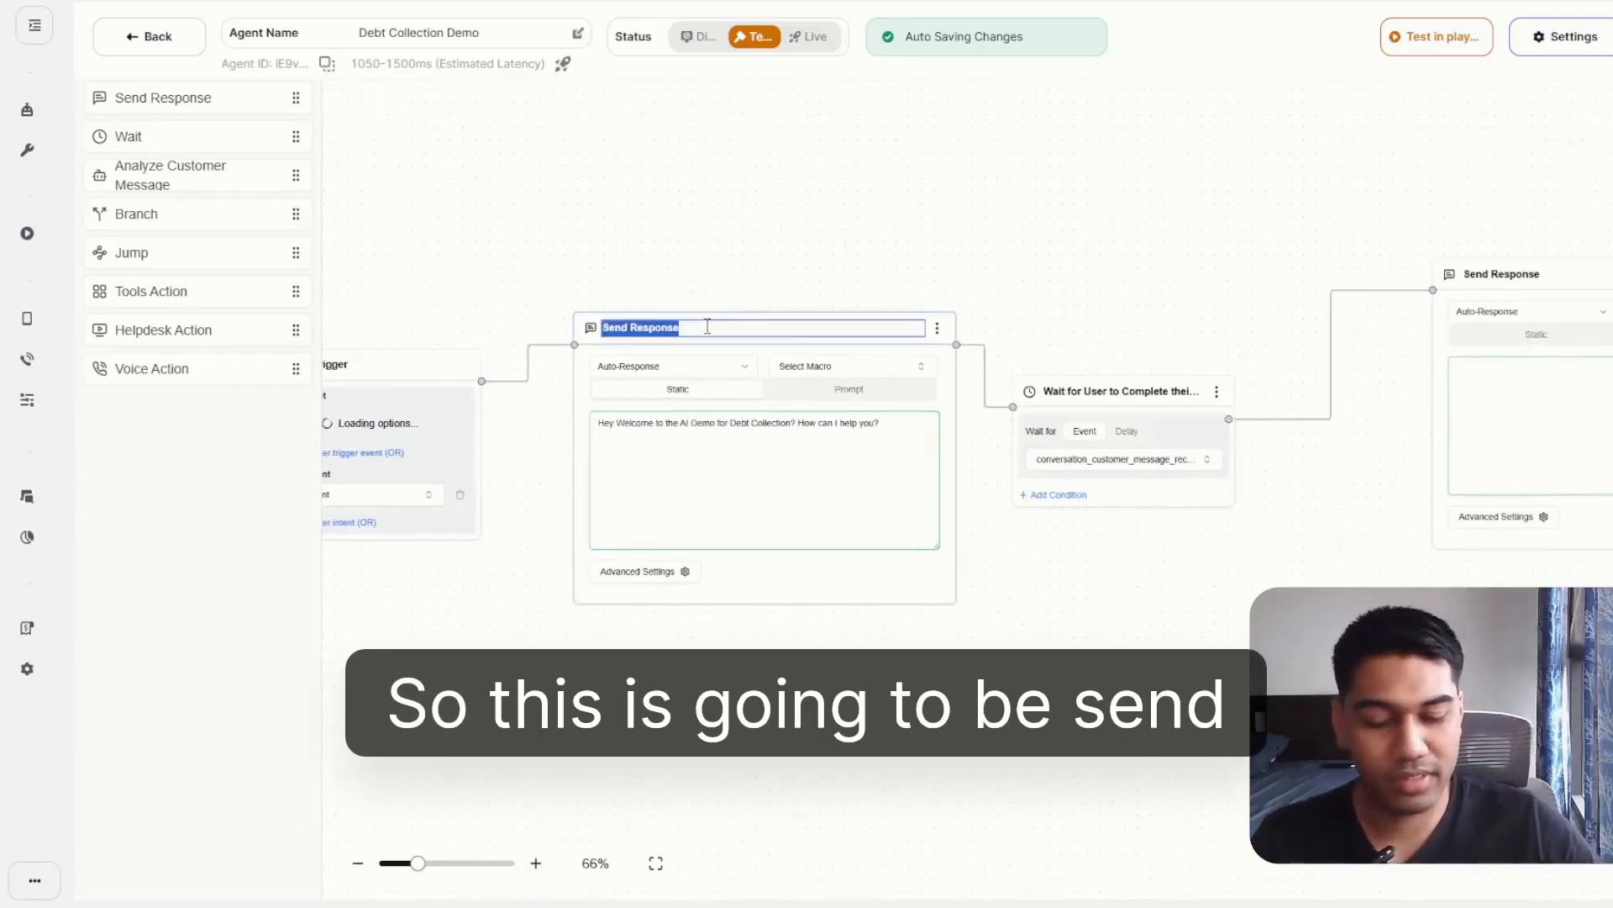
pyautogui.click(708, 329)
pyautogui.write('- AI')
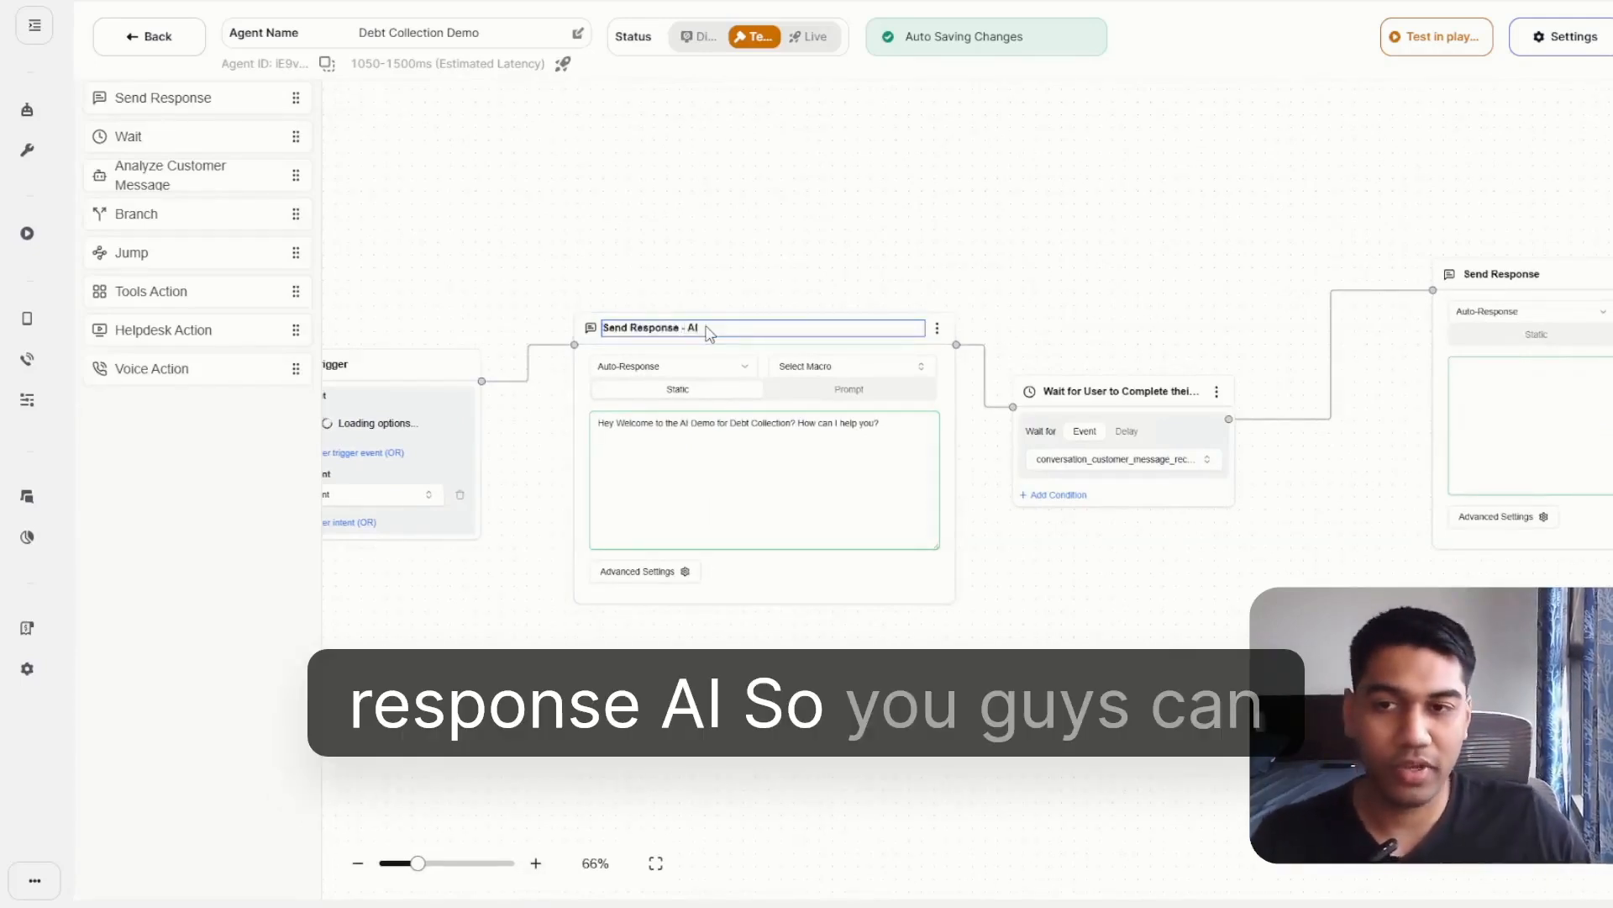
pyautogui.press('Return')
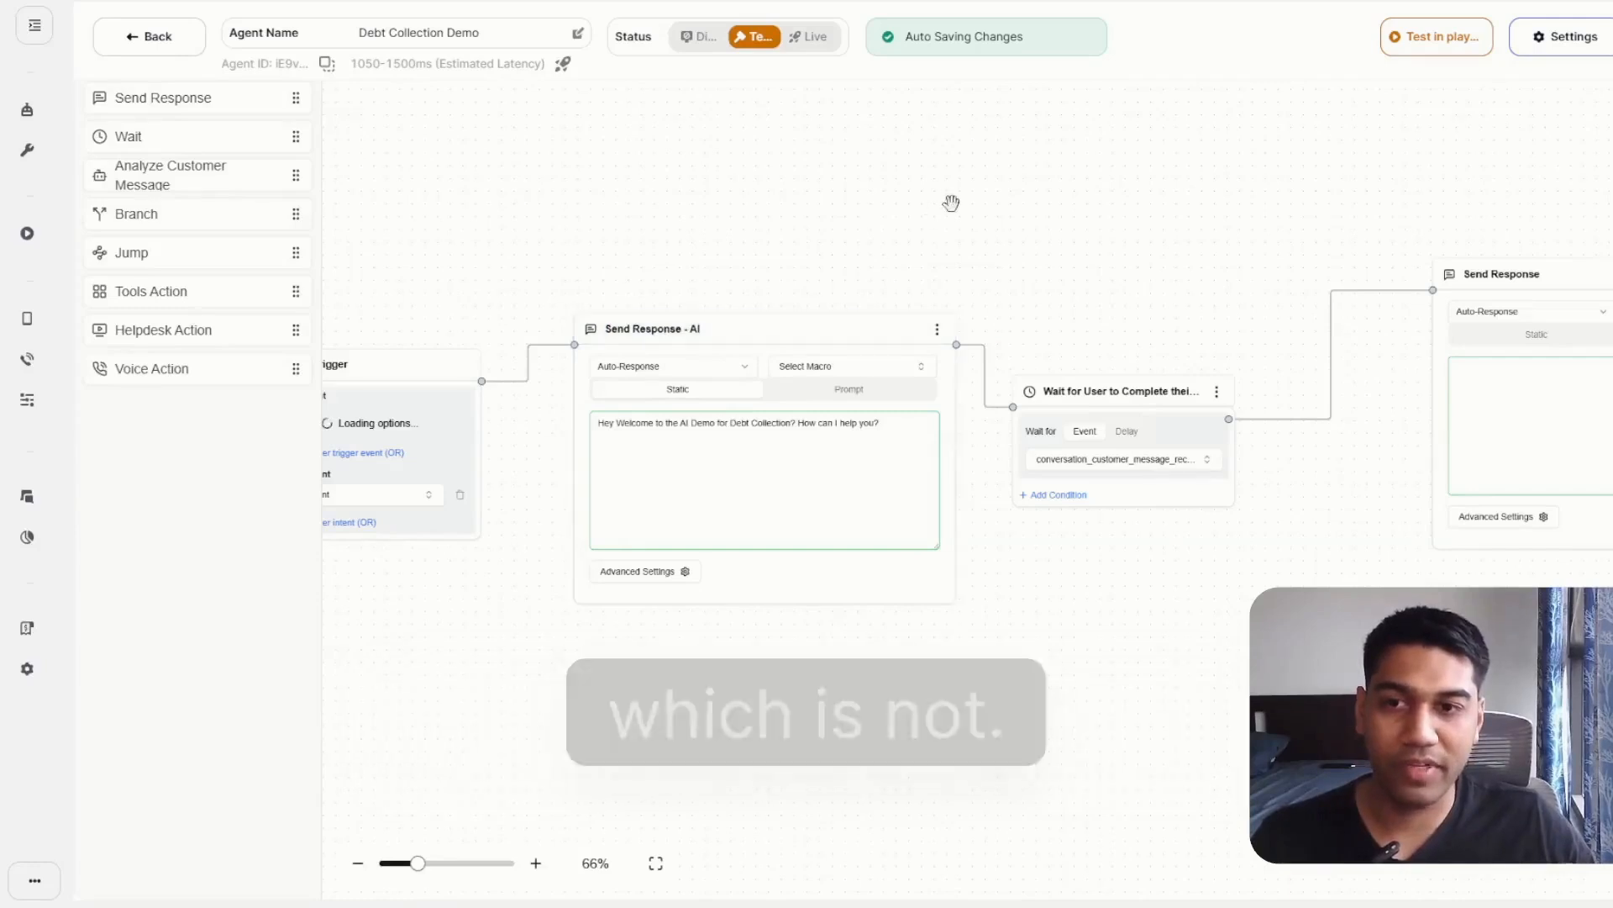
# Rename the second Send Response node as "Send Response - AI after User Message" and move it closer to the Wait node.
pyautogui.moveTo(1204, 207); pyautogui.dragTo(850, 205)
pyautogui.doubleClick(1228, 273)
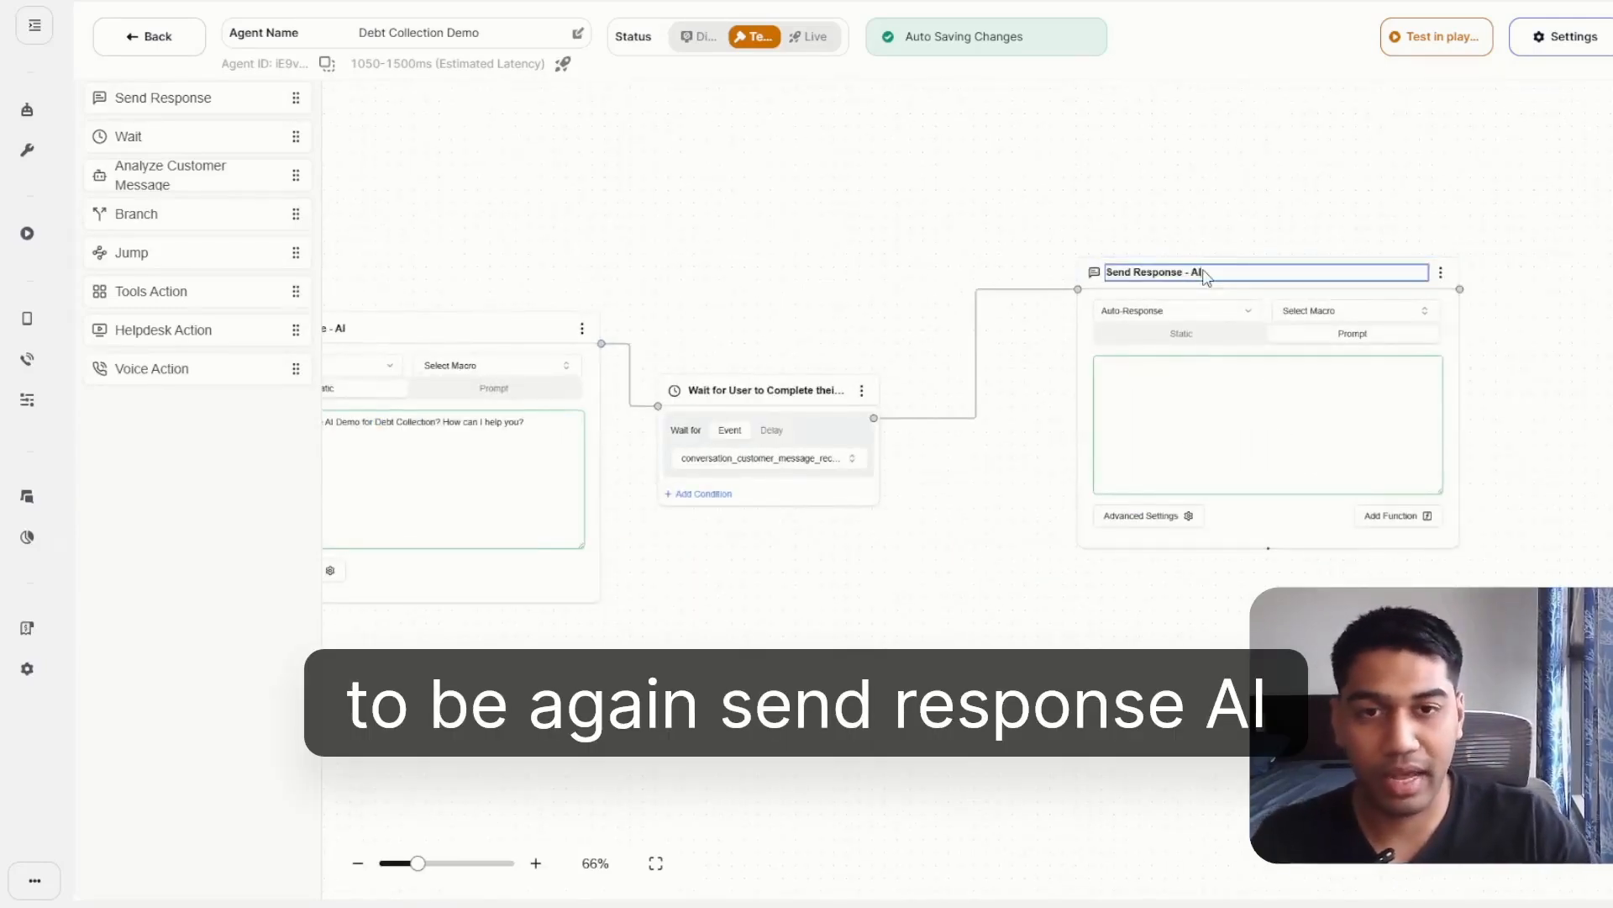
pyautogui.write('after Us')
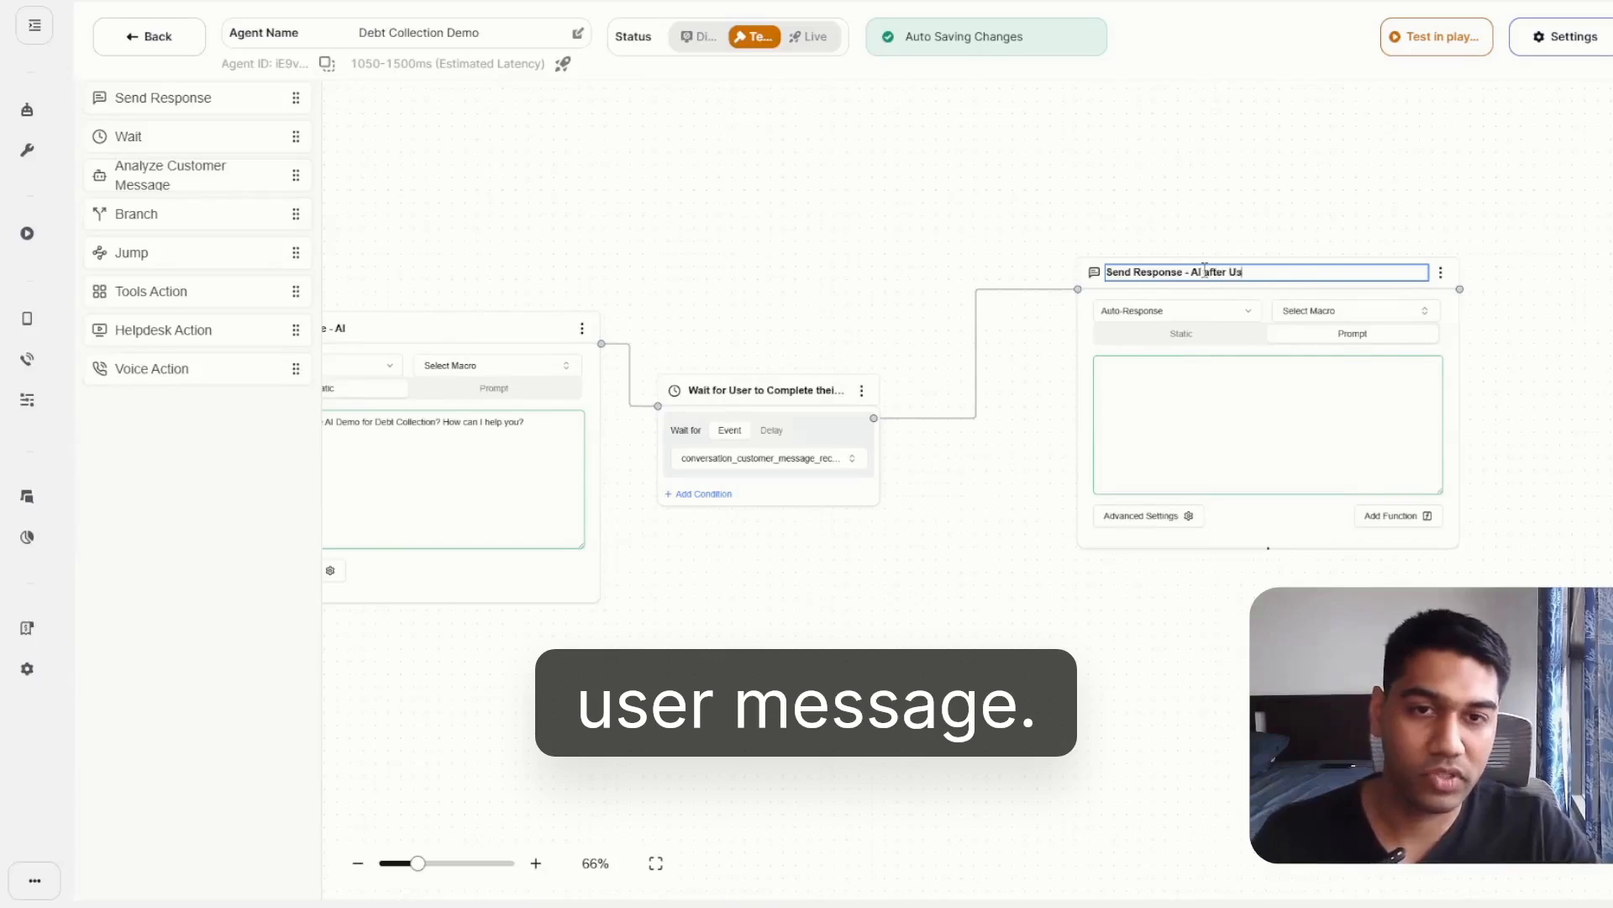
pyautogui.write('er Massage')
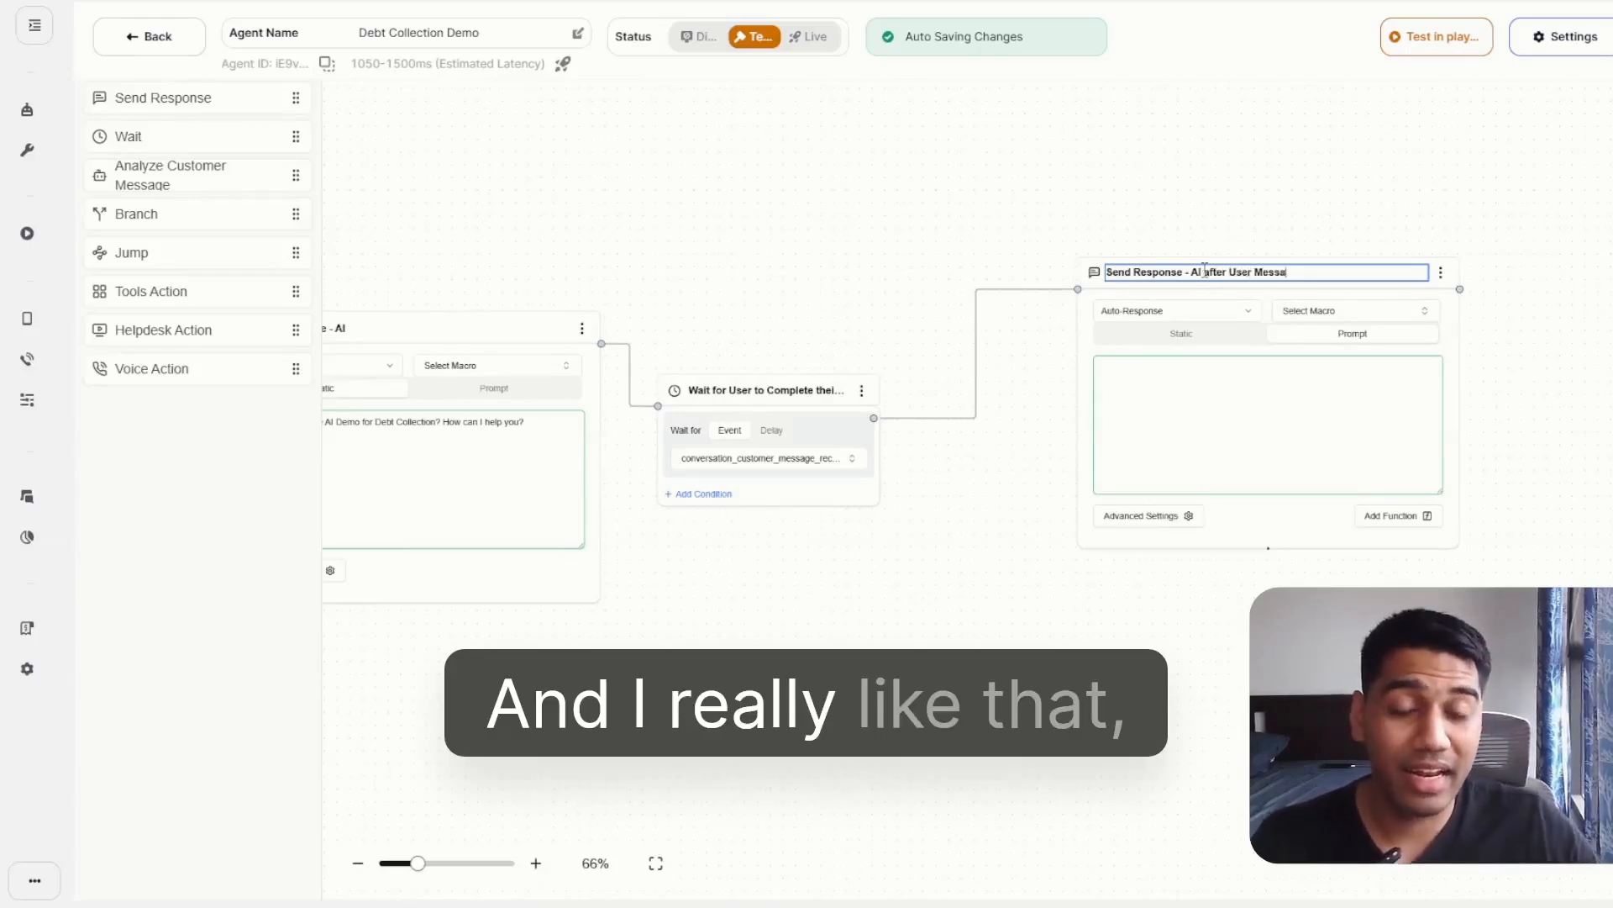
pyautogui.moveTo(901, 243); pyautogui.dragTo(1176, 168)
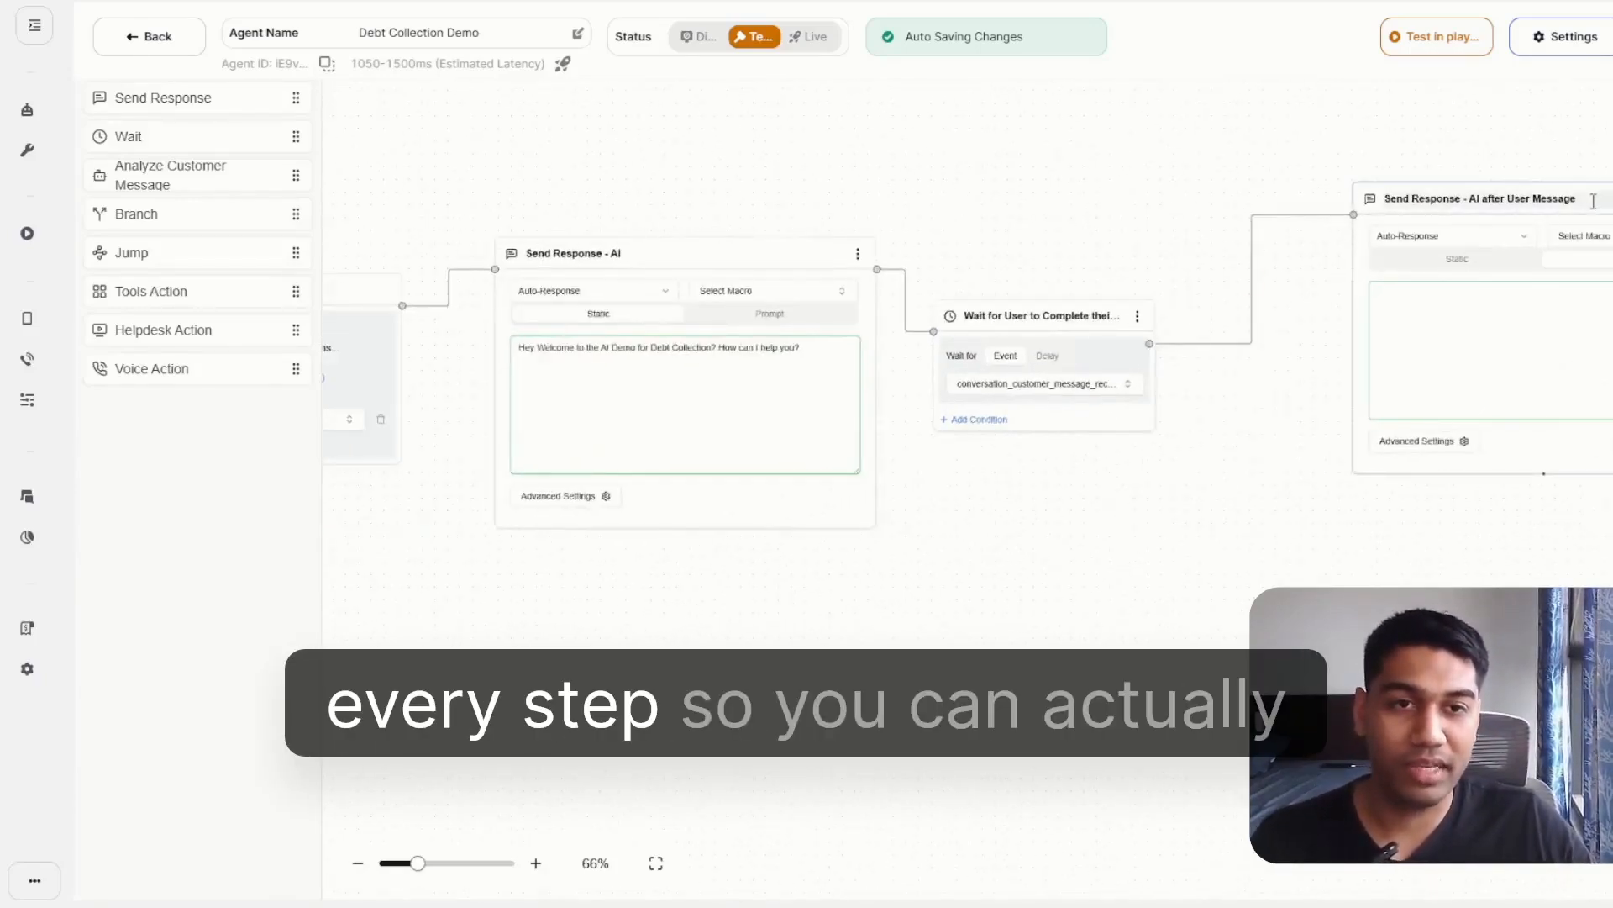
pyautogui.moveTo(1600, 198); pyautogui.dragTo(1449, 227)
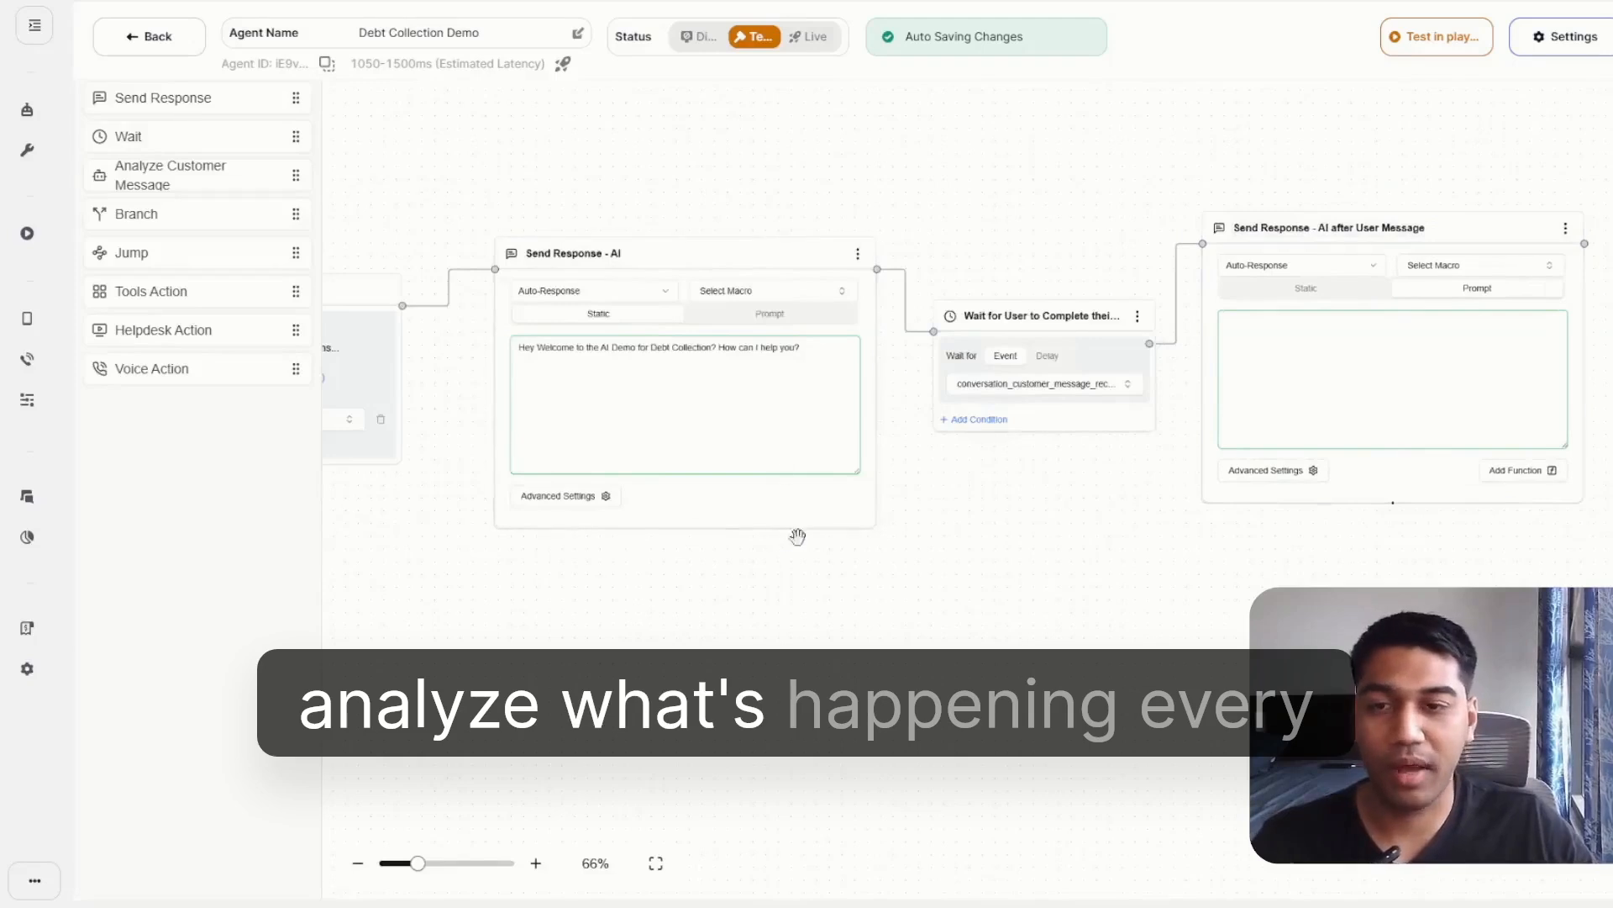
# Begin the prompt of "Send Response - AI after User Message" with "You are a debt collection agent ask the user if they have any debt payment".
pyautogui.click(1466, 352)
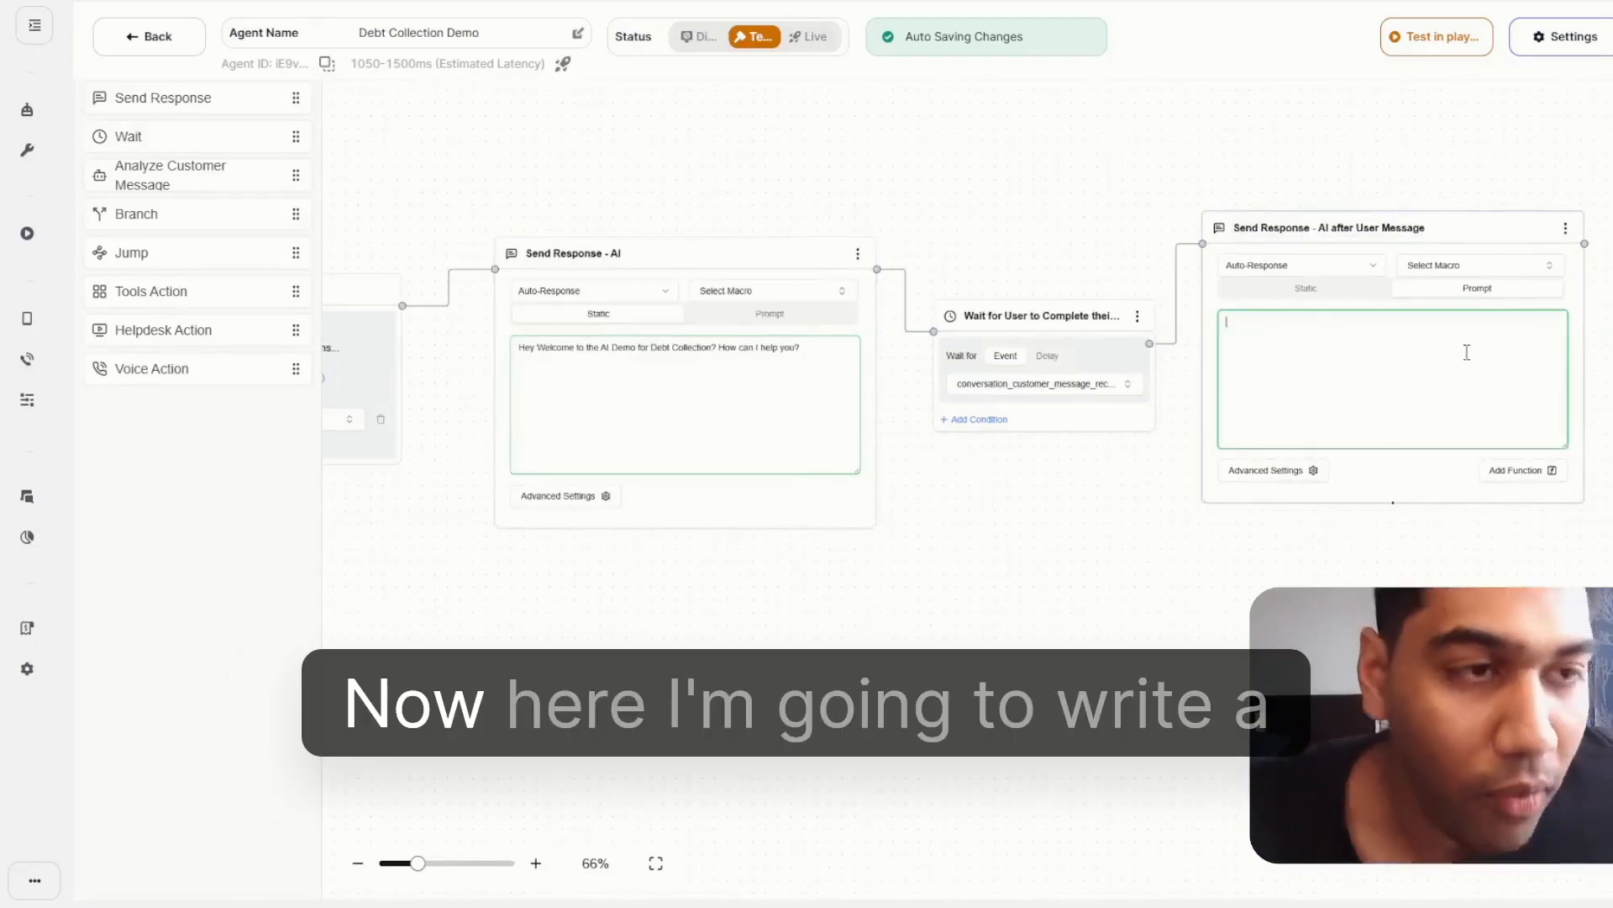
pyautogui.write('You are a debt collection agent ans')
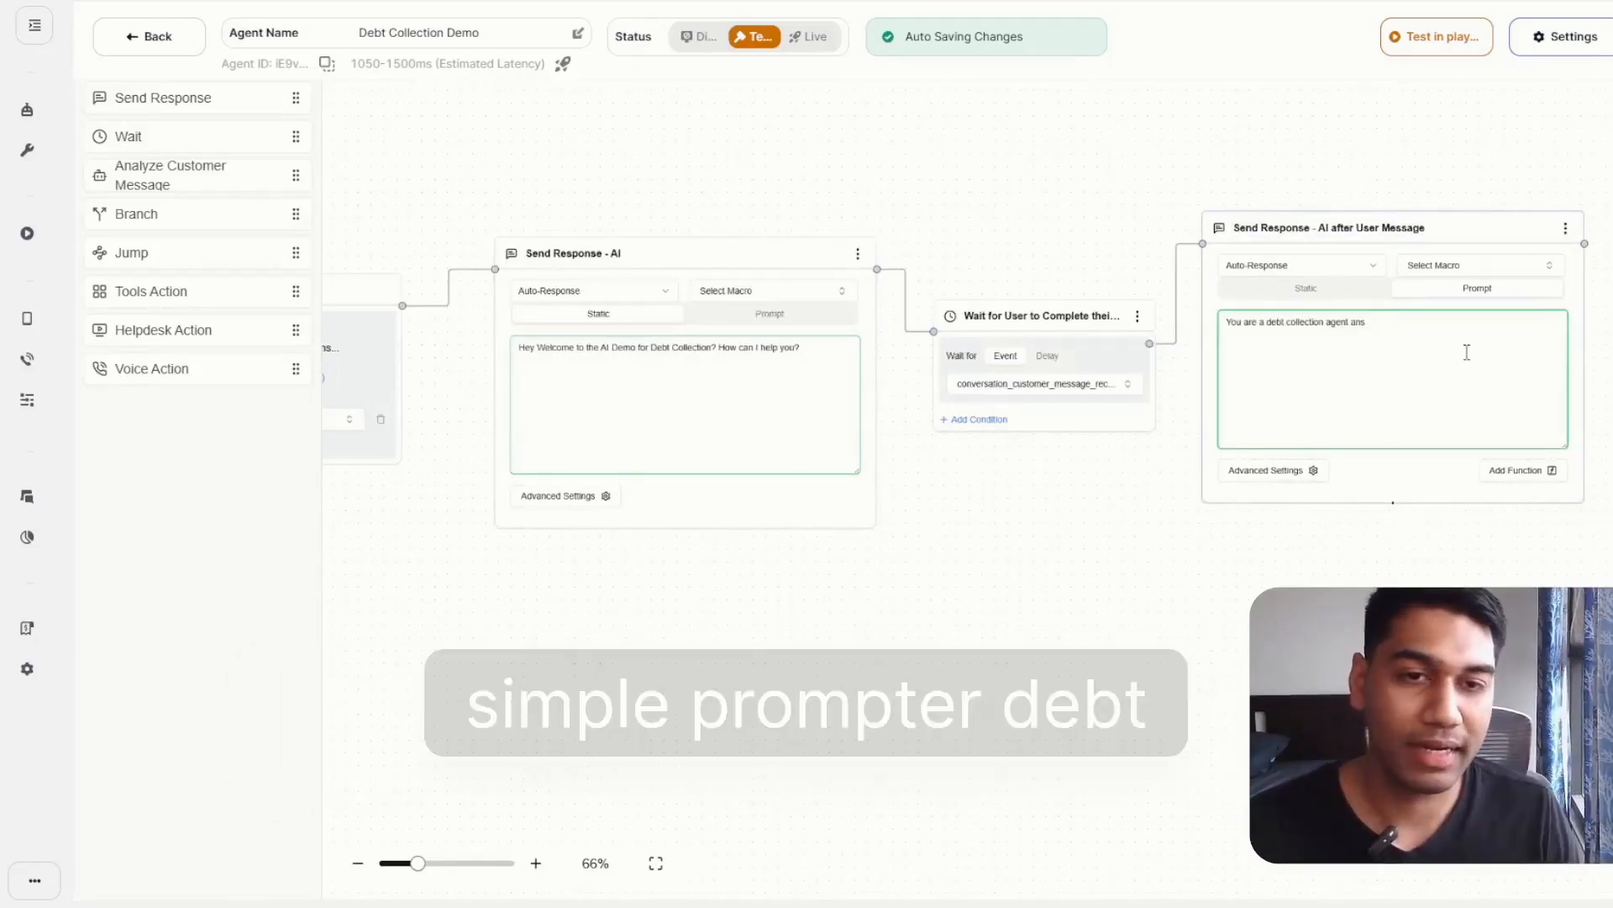
pyautogui.press('BackSpace')
pyautogui.press('BackSpace')
pyautogui.write('sk the use')
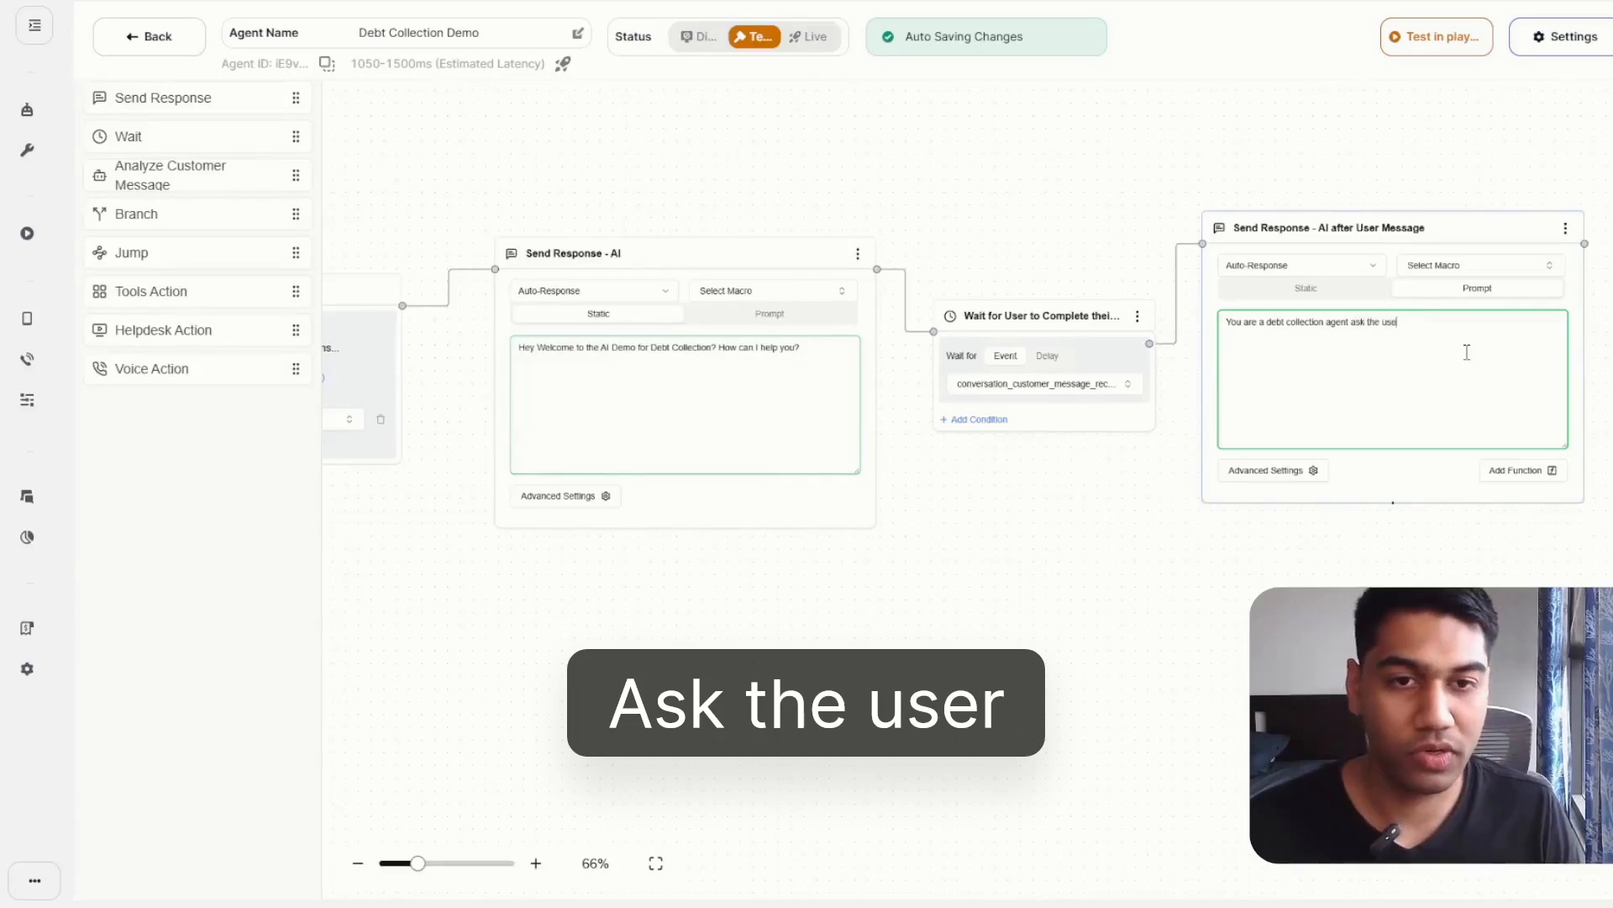
pyautogui.write('r if they have an')
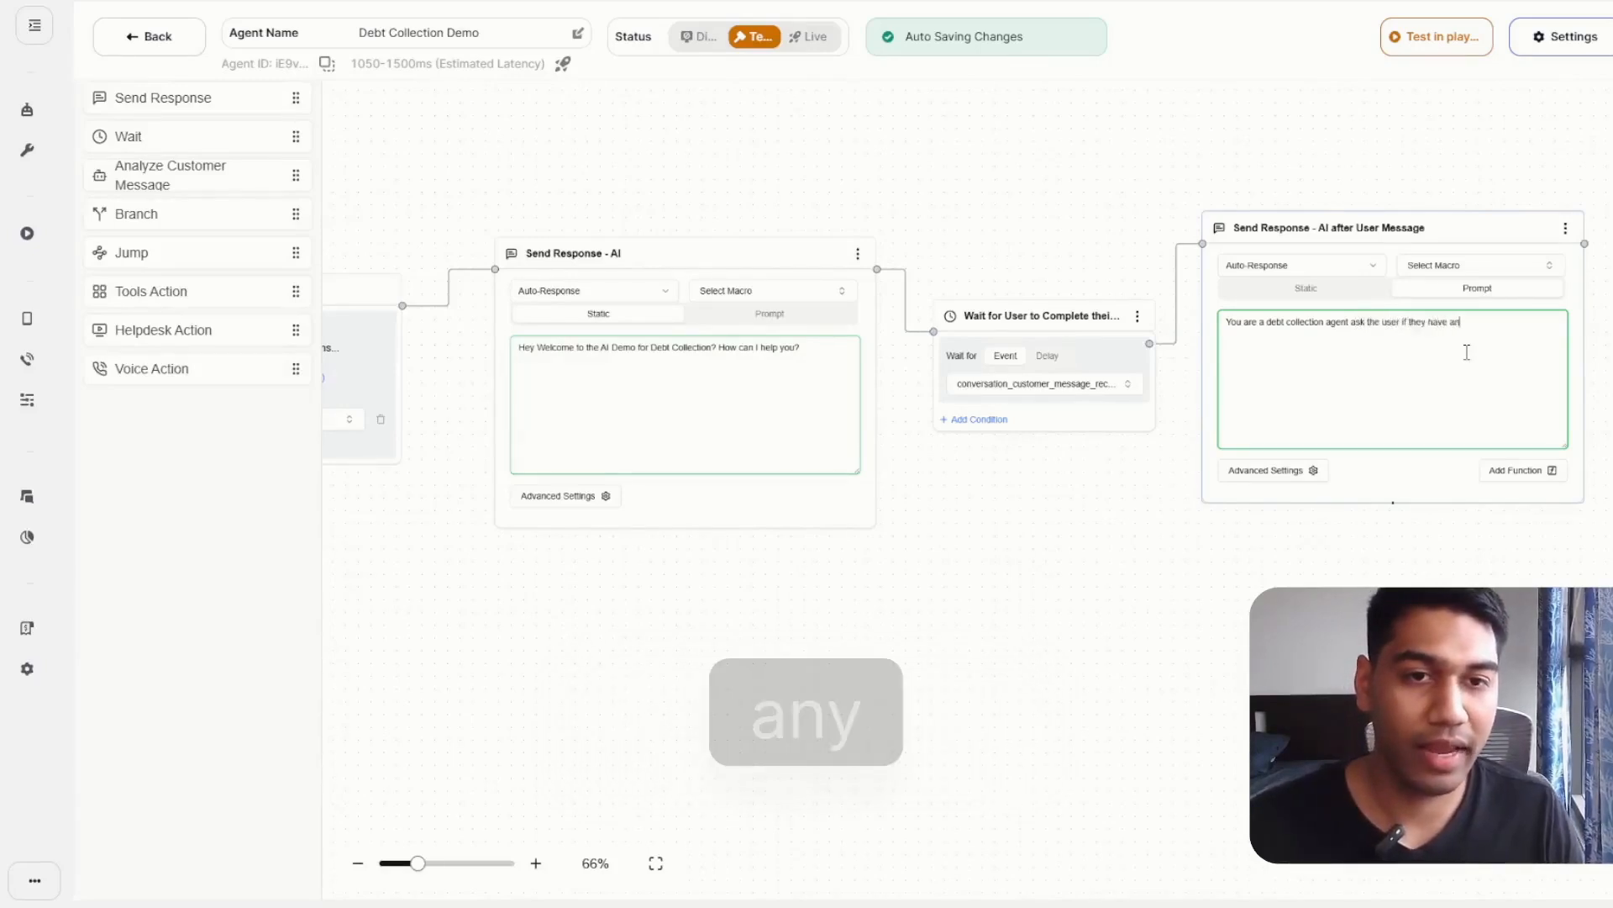
pyautogui.write('y debt payment')
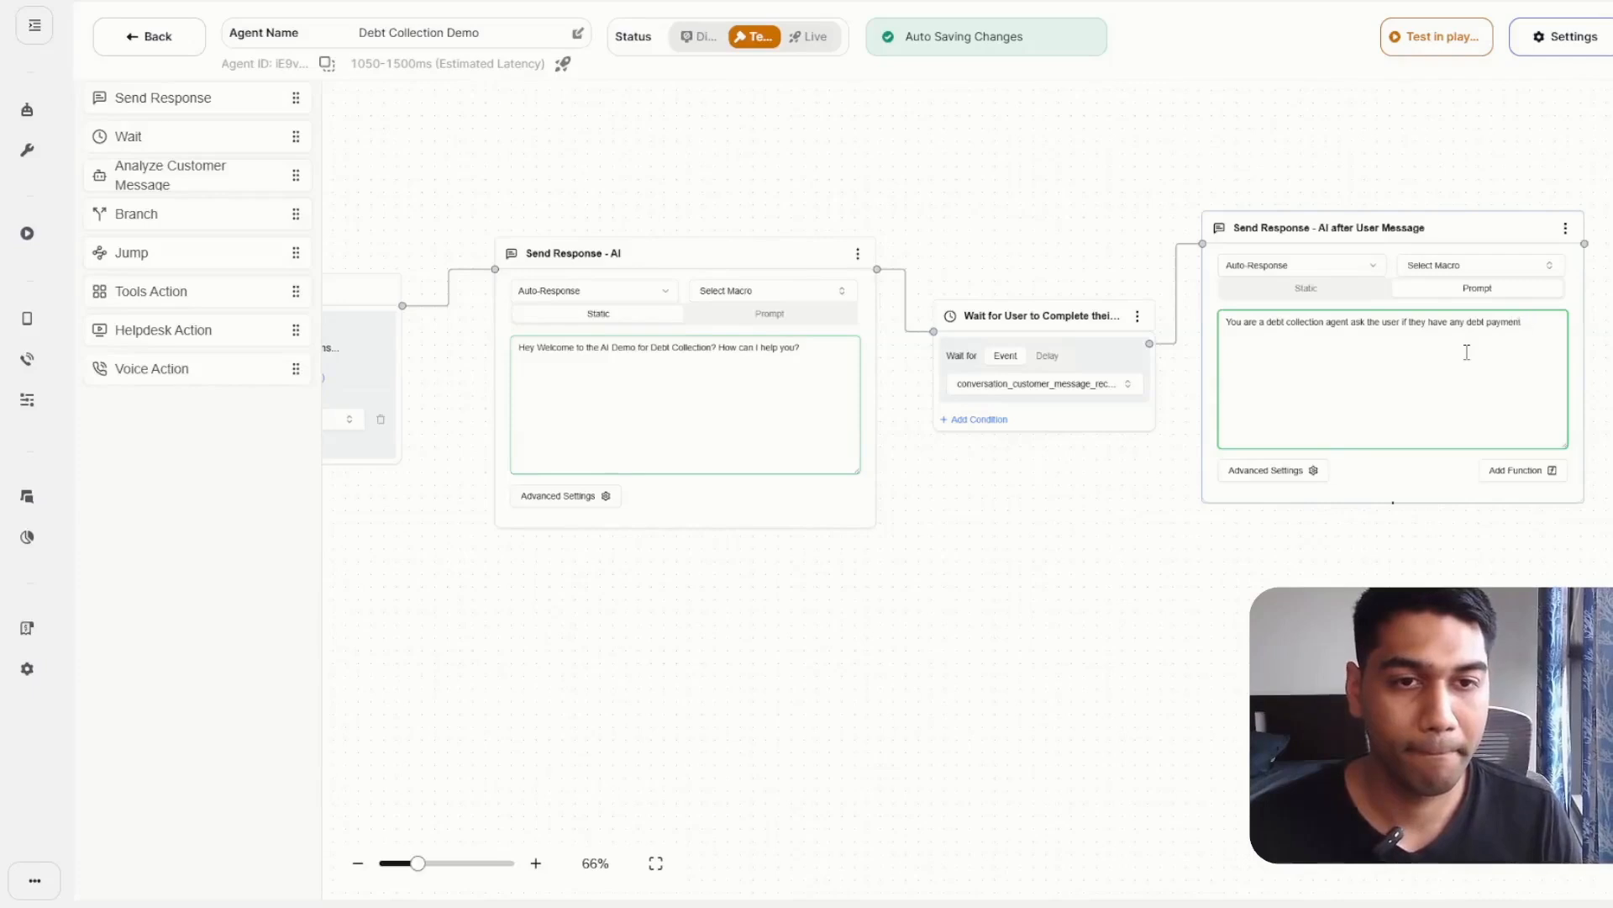
pyautogui.write(' mending and if so whay')
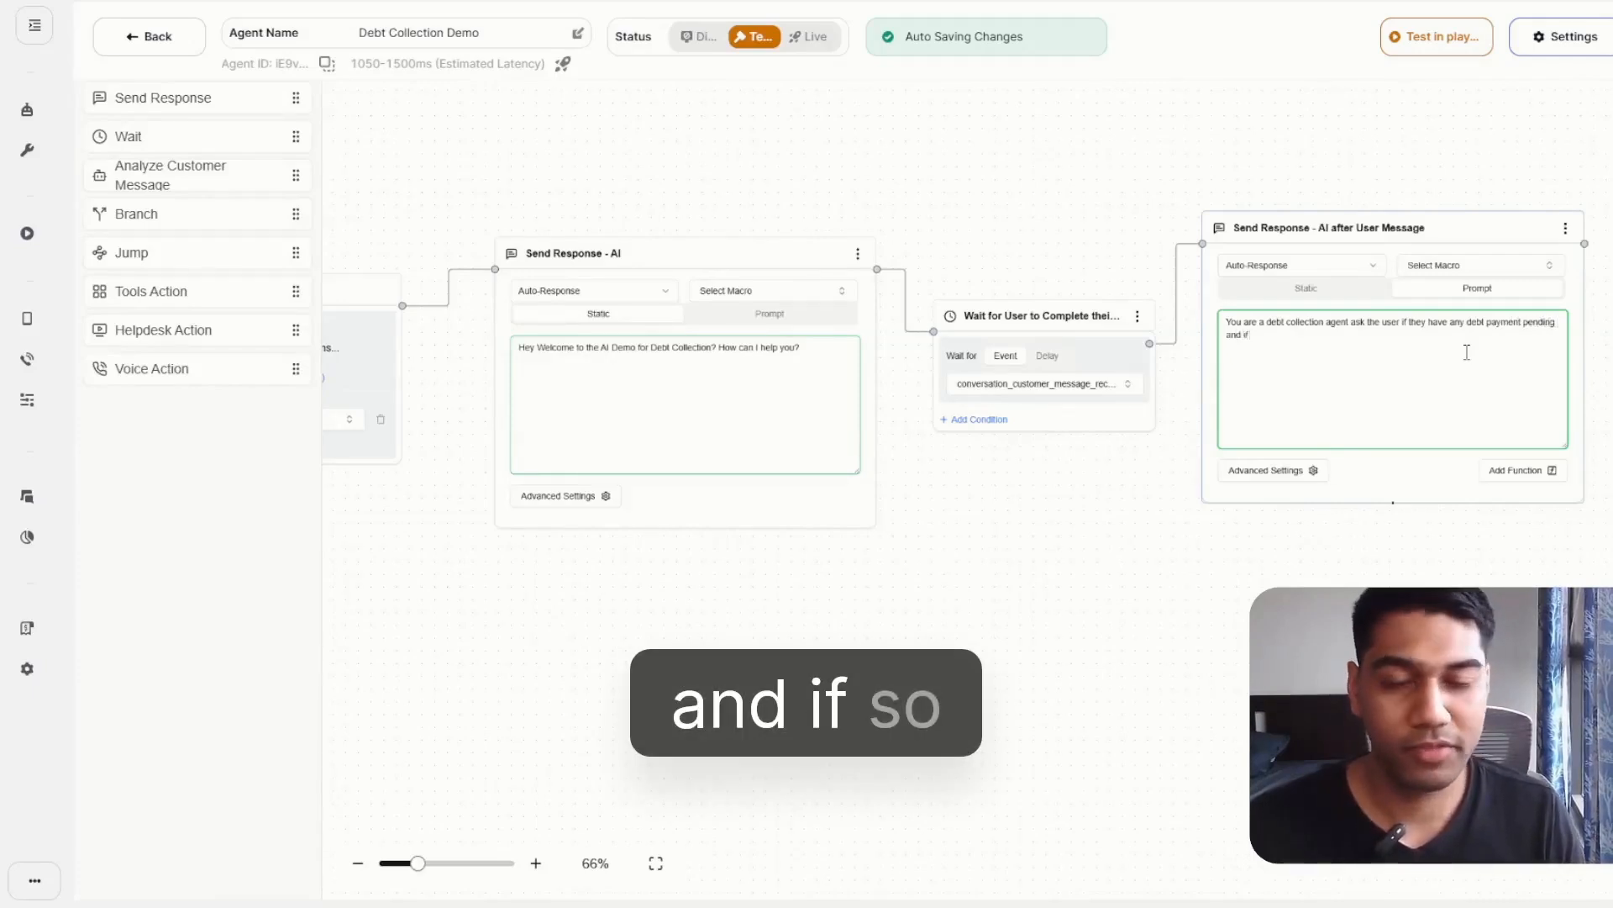
# Continue the prompt with "pending and if so why have they not been able to pay it off?".
pyautogui.press('BackSpace')
pyautogui.press('BackSpace')
pyautogui.write('y have ')
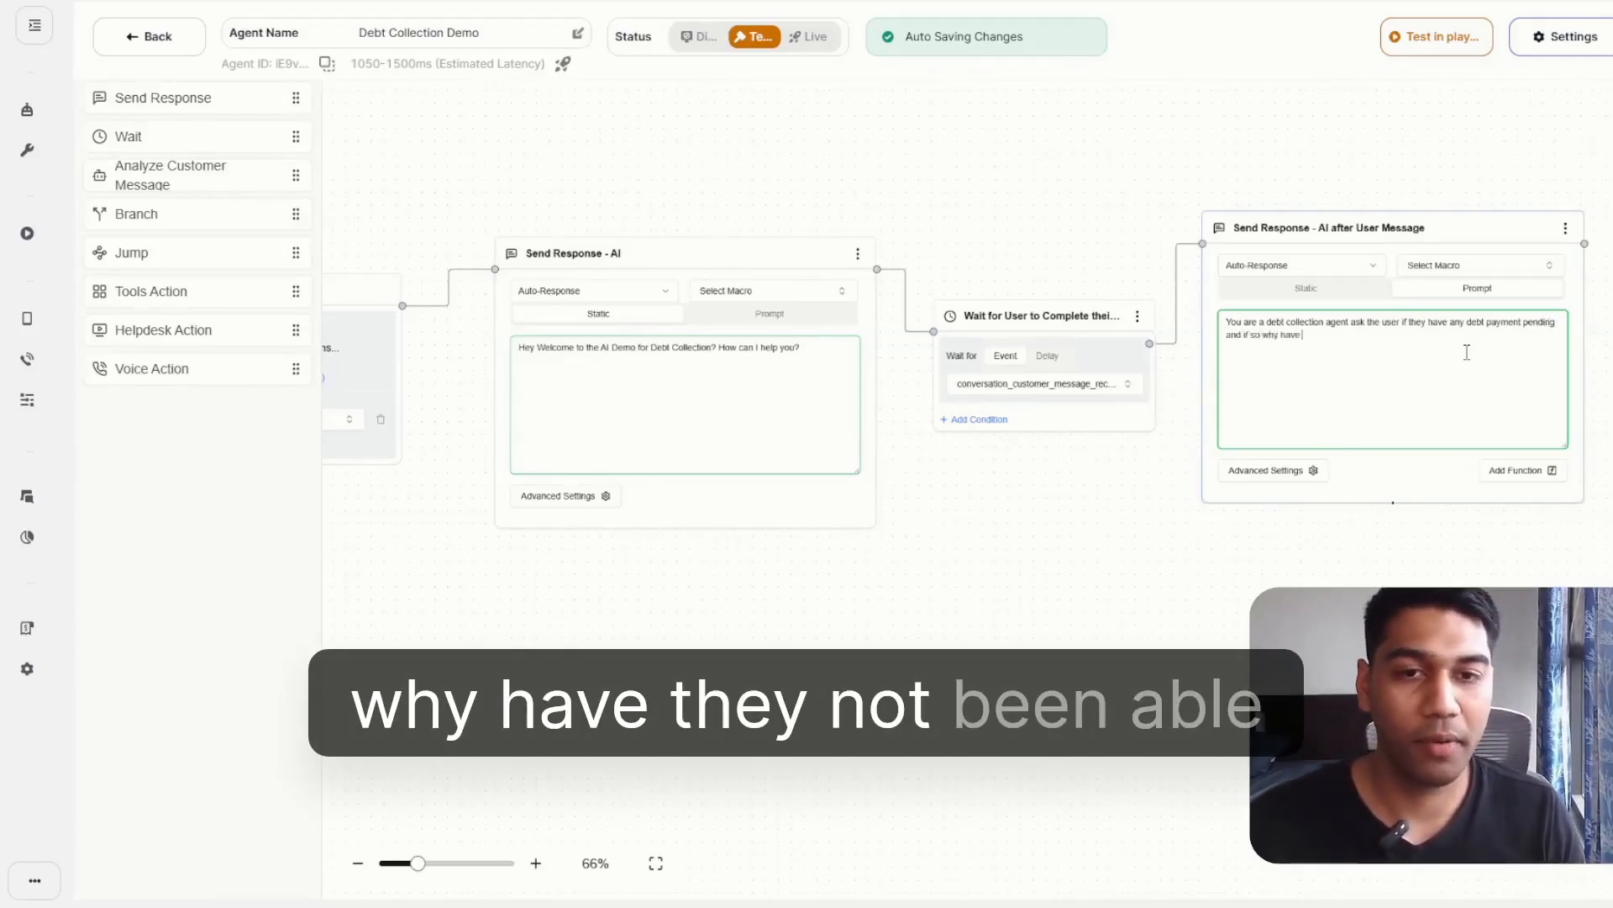
pyautogui.write('they not been able to pay it off?')
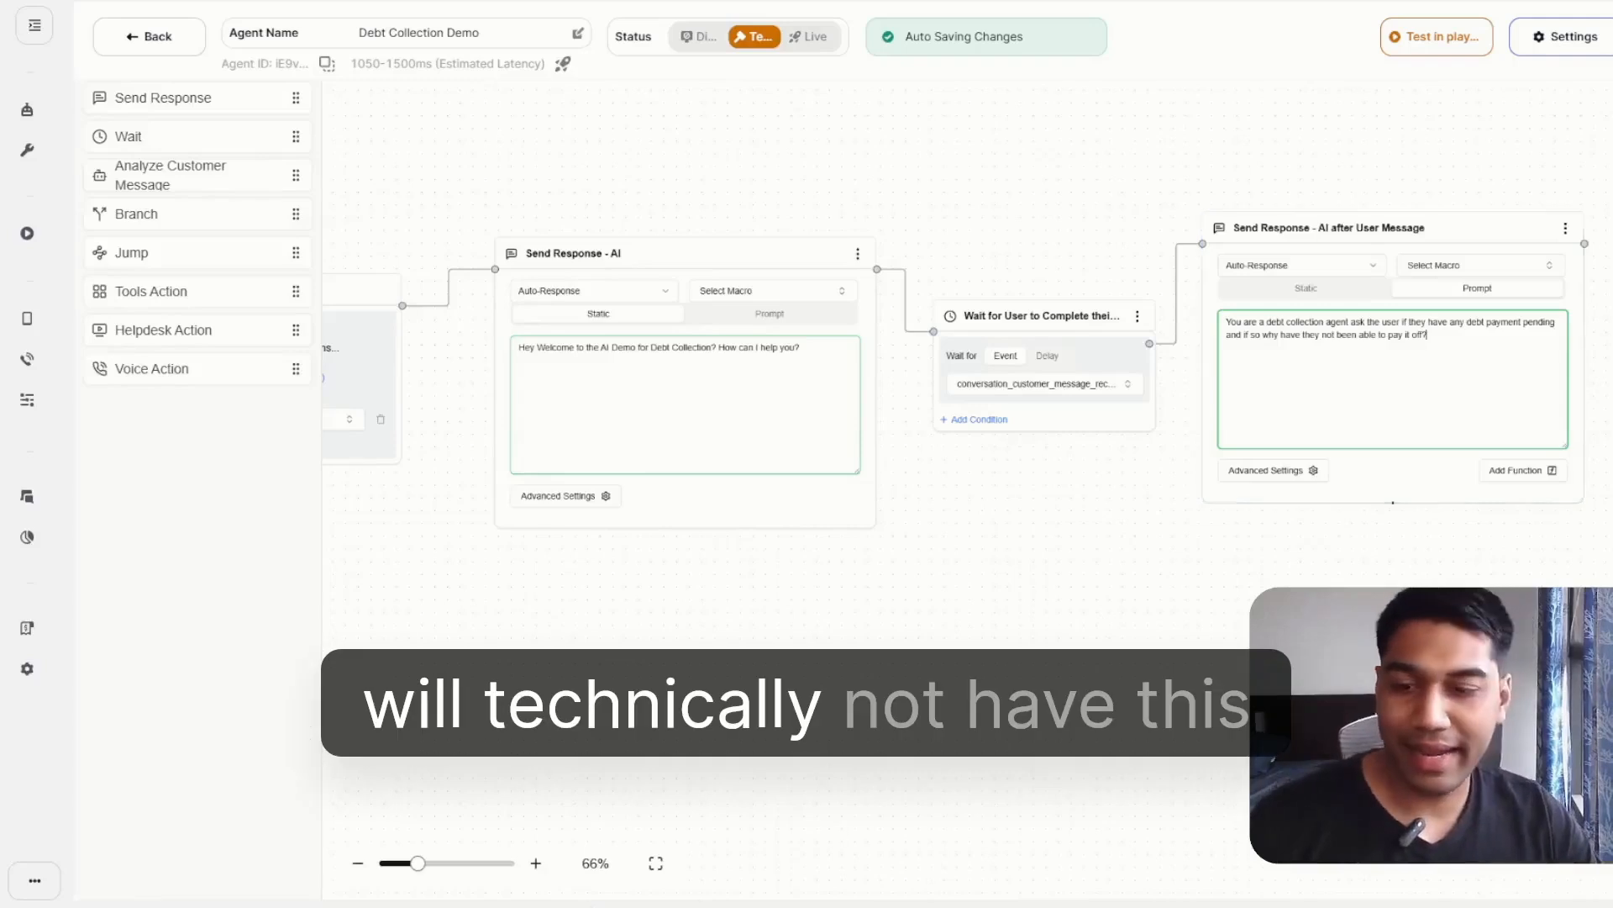
# Replace the question mark at the end of the "Send Response - AI after User Message" prompt with a period.
pyautogui.click(535, 863)
pyautogui.click(535, 863)
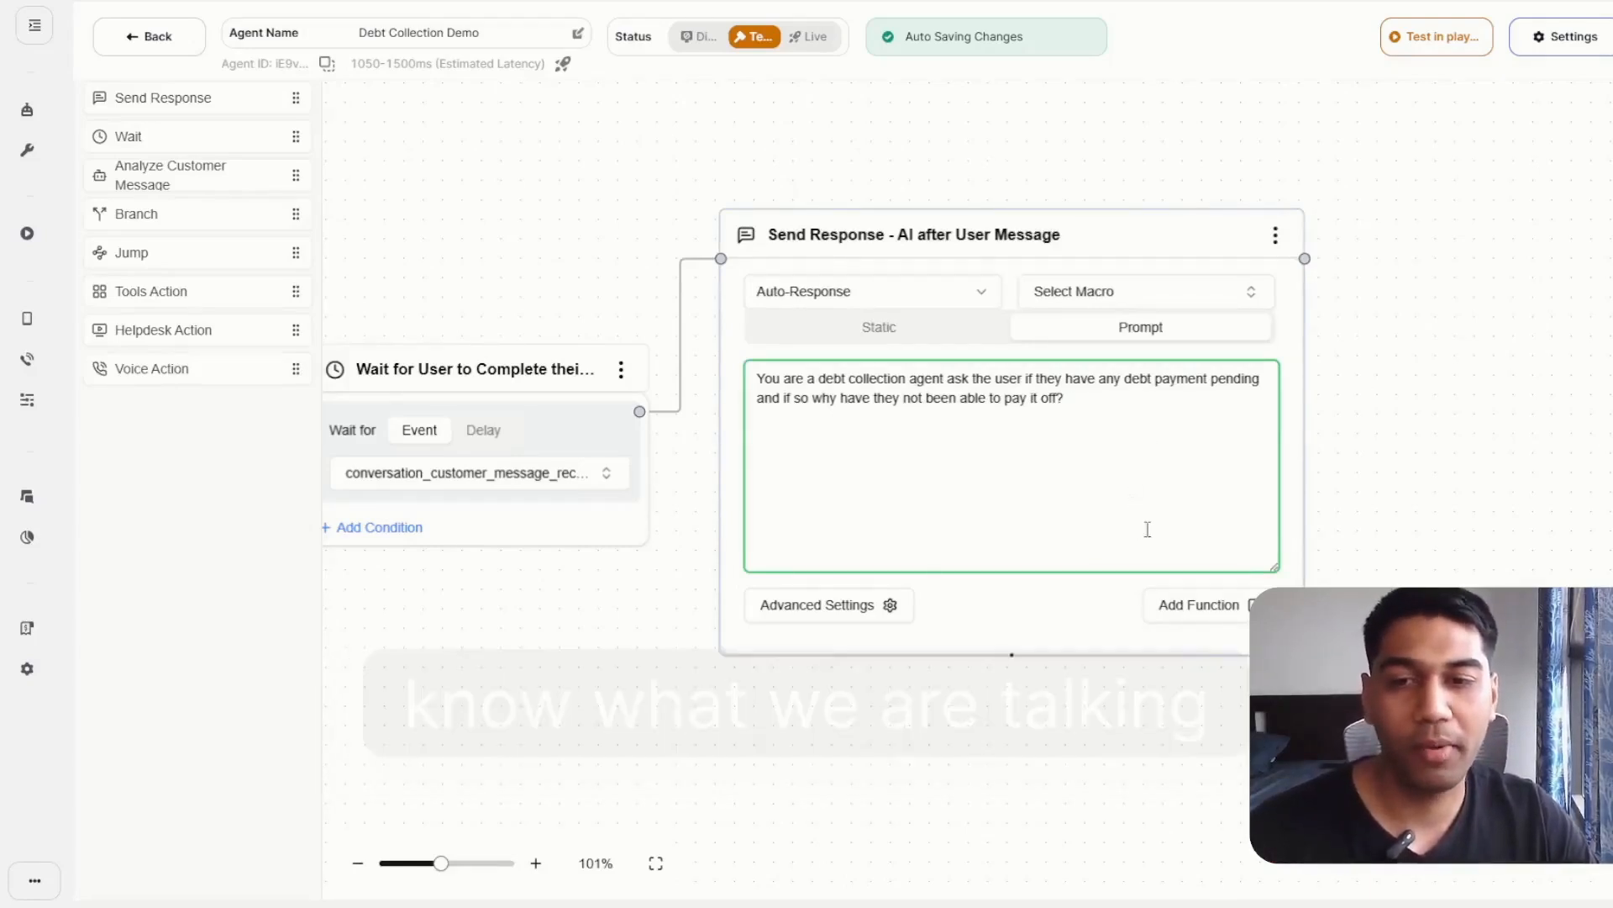
pyautogui.moveTo(1067, 400); pyautogui.dragTo(747, 379)
pyautogui.click(1128, 417)
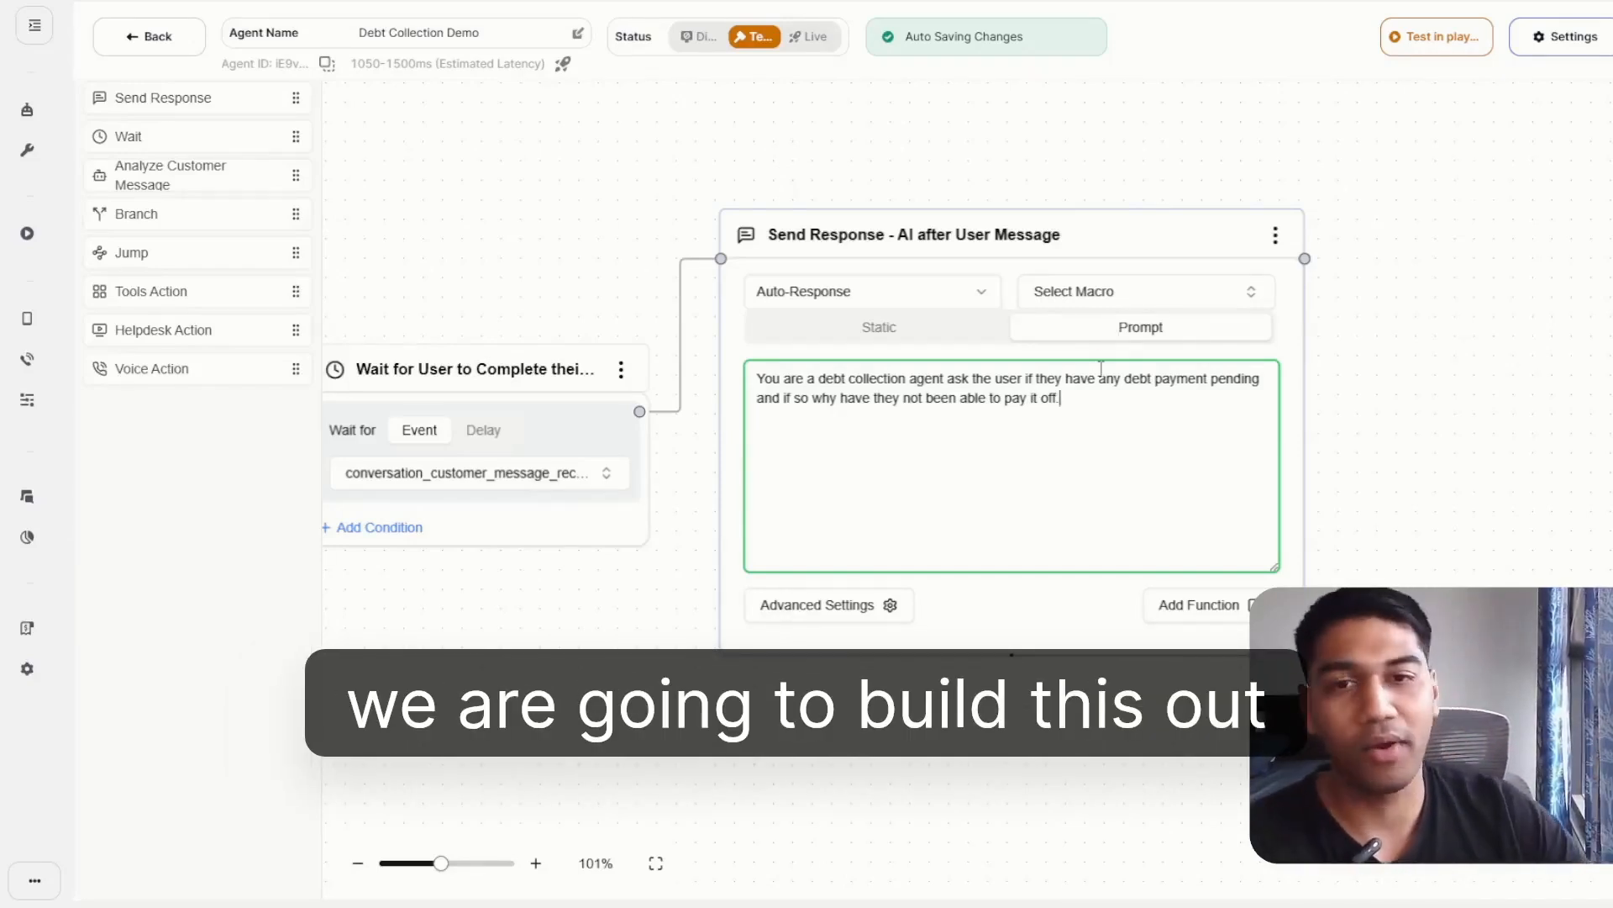
pyautogui.moveTo(1390, 223); pyautogui.dragTo(1444, 253)
pyautogui.moveTo(1012, 35); pyautogui.dragTo(1026, 84)
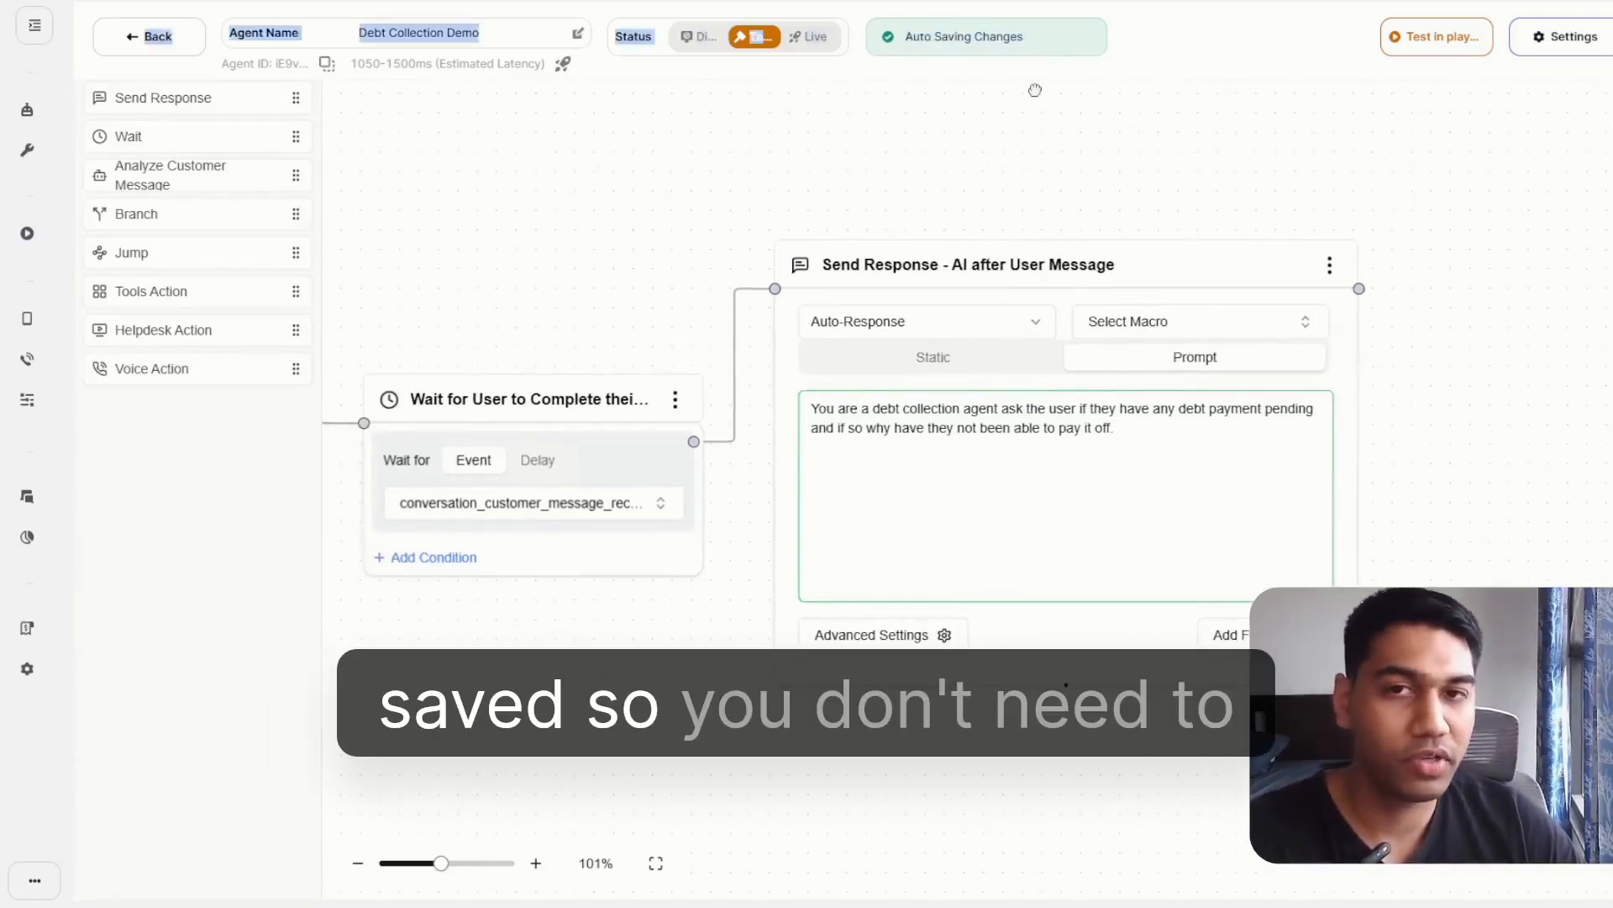
pyautogui.moveTo(1080, 147); pyautogui.dragTo(1206, 124)
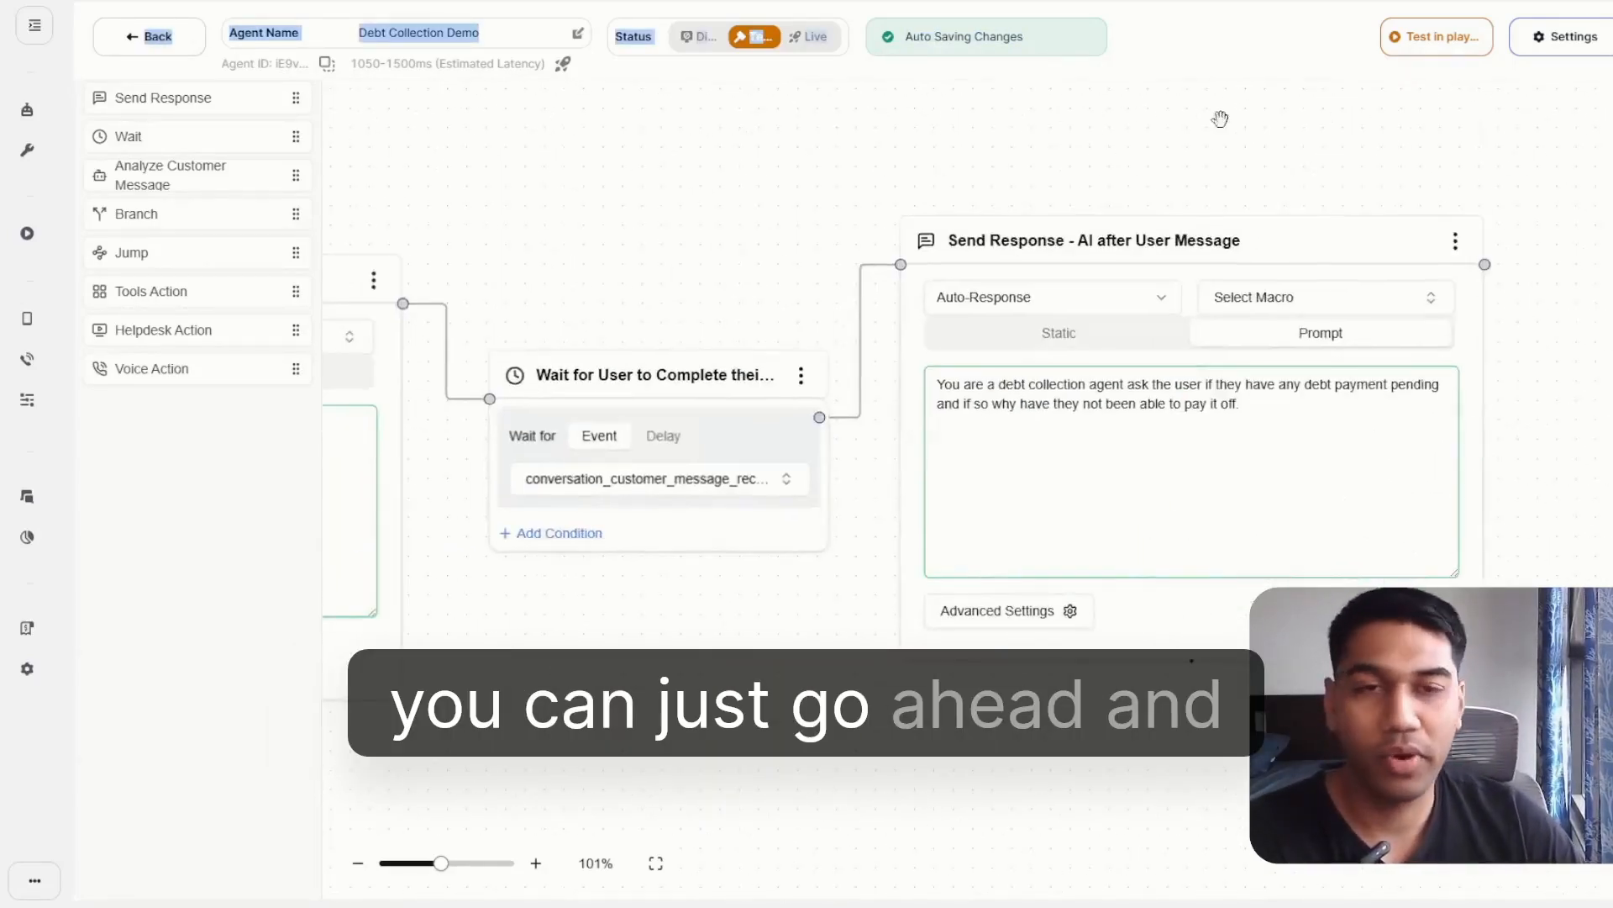
# Run a voice test call with the Debt Collection Demo agent in the playground and clear the call's messages.
pyautogui.click(1430, 55)
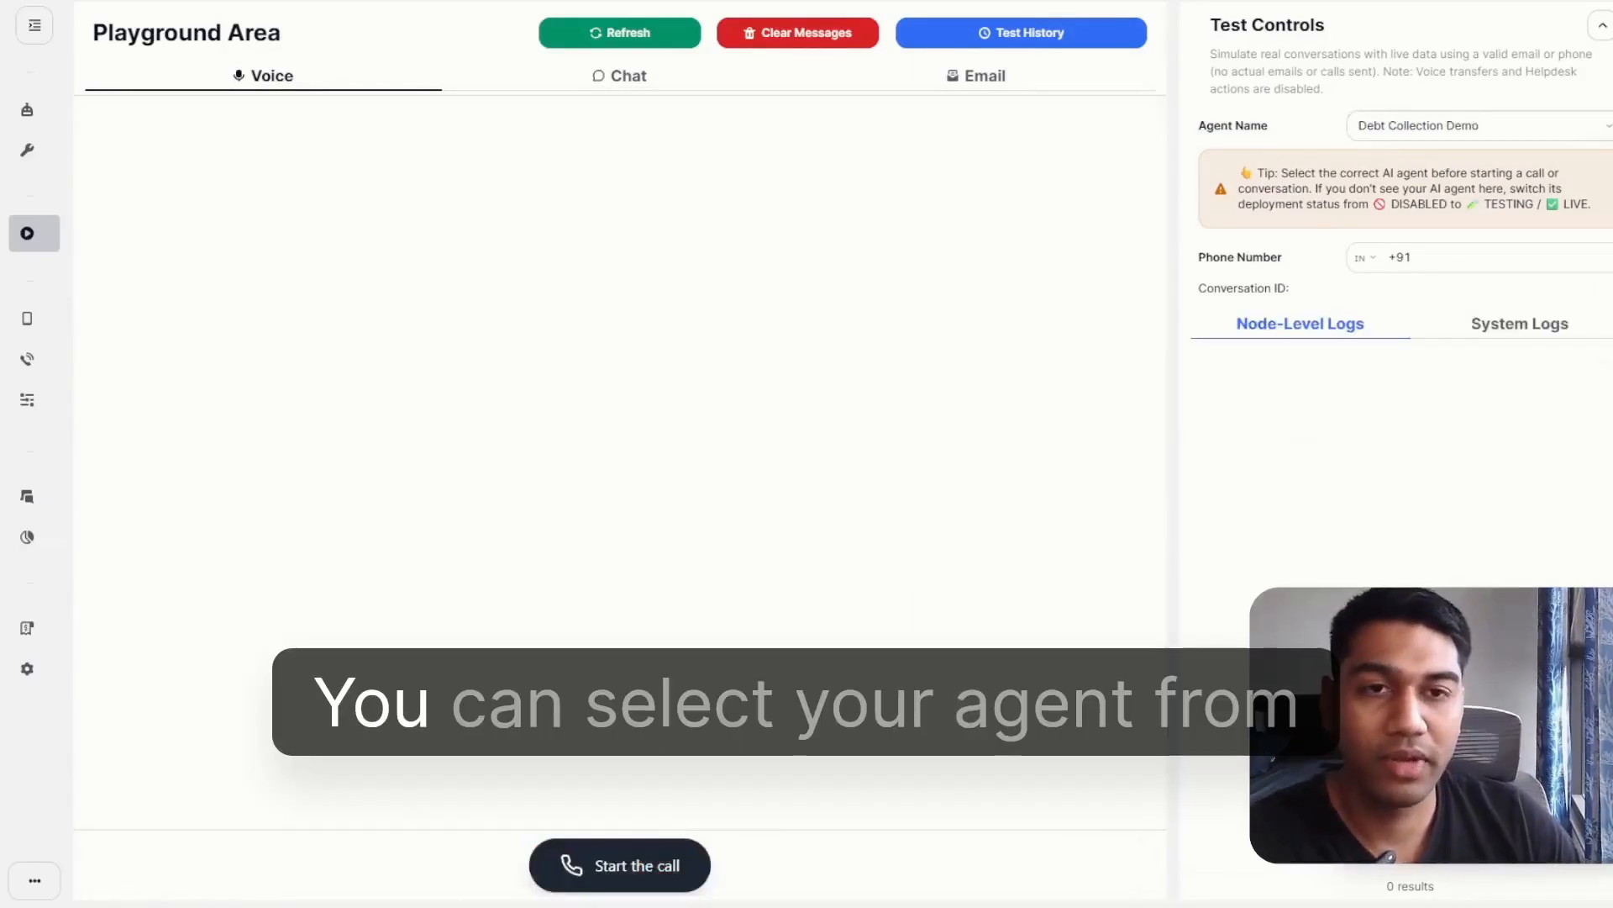
pyautogui.click(1479, 125)
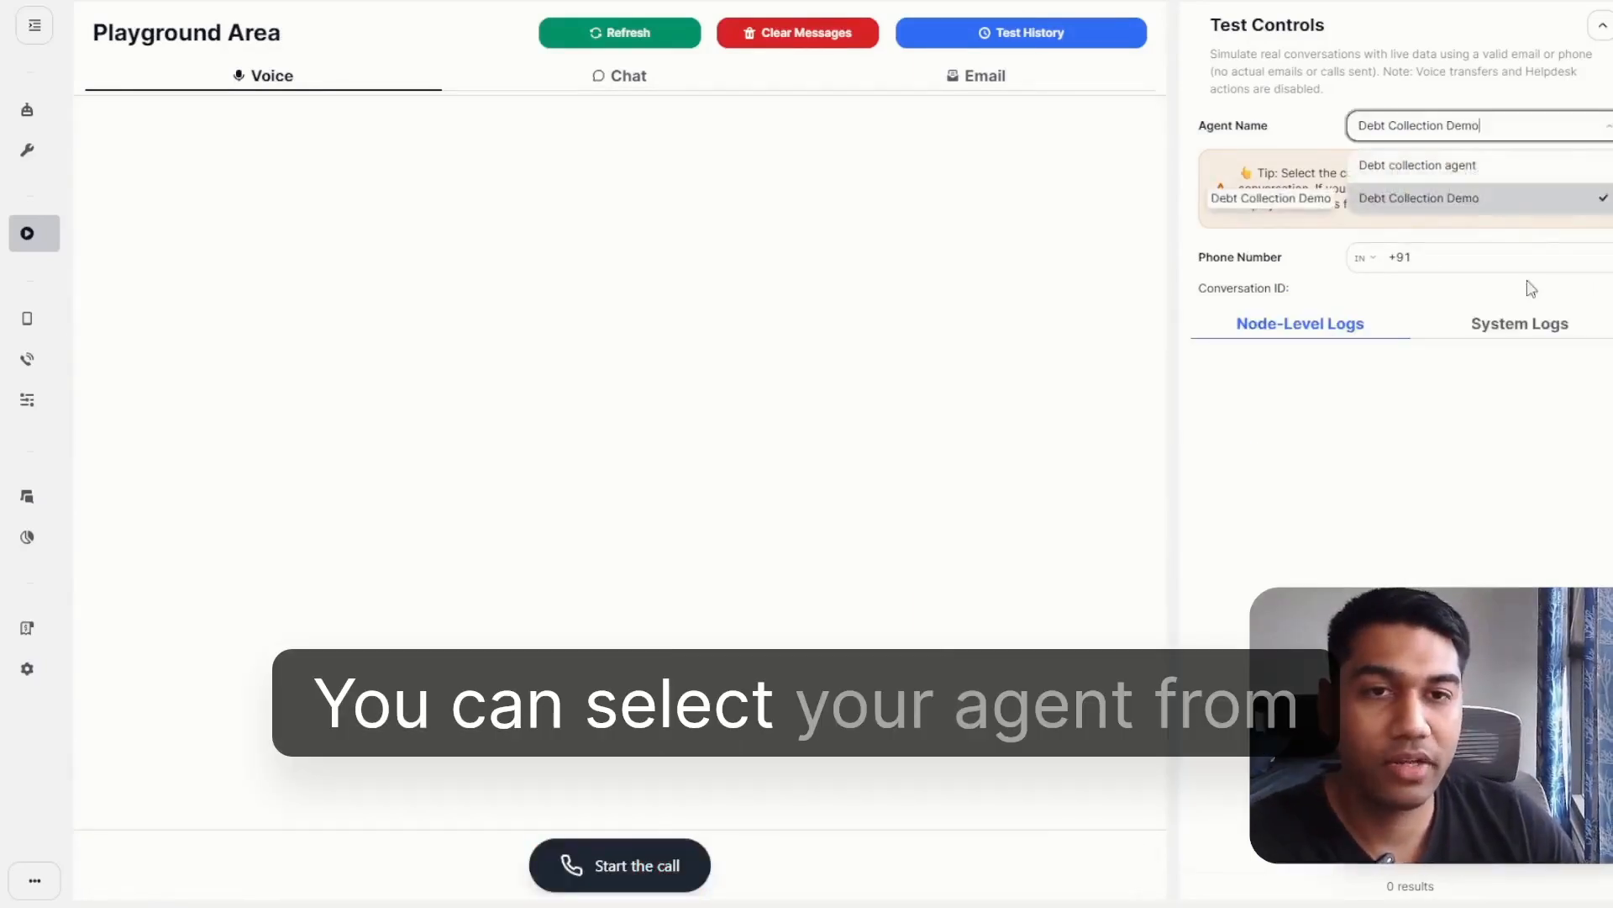
pyautogui.click(1397, 363)
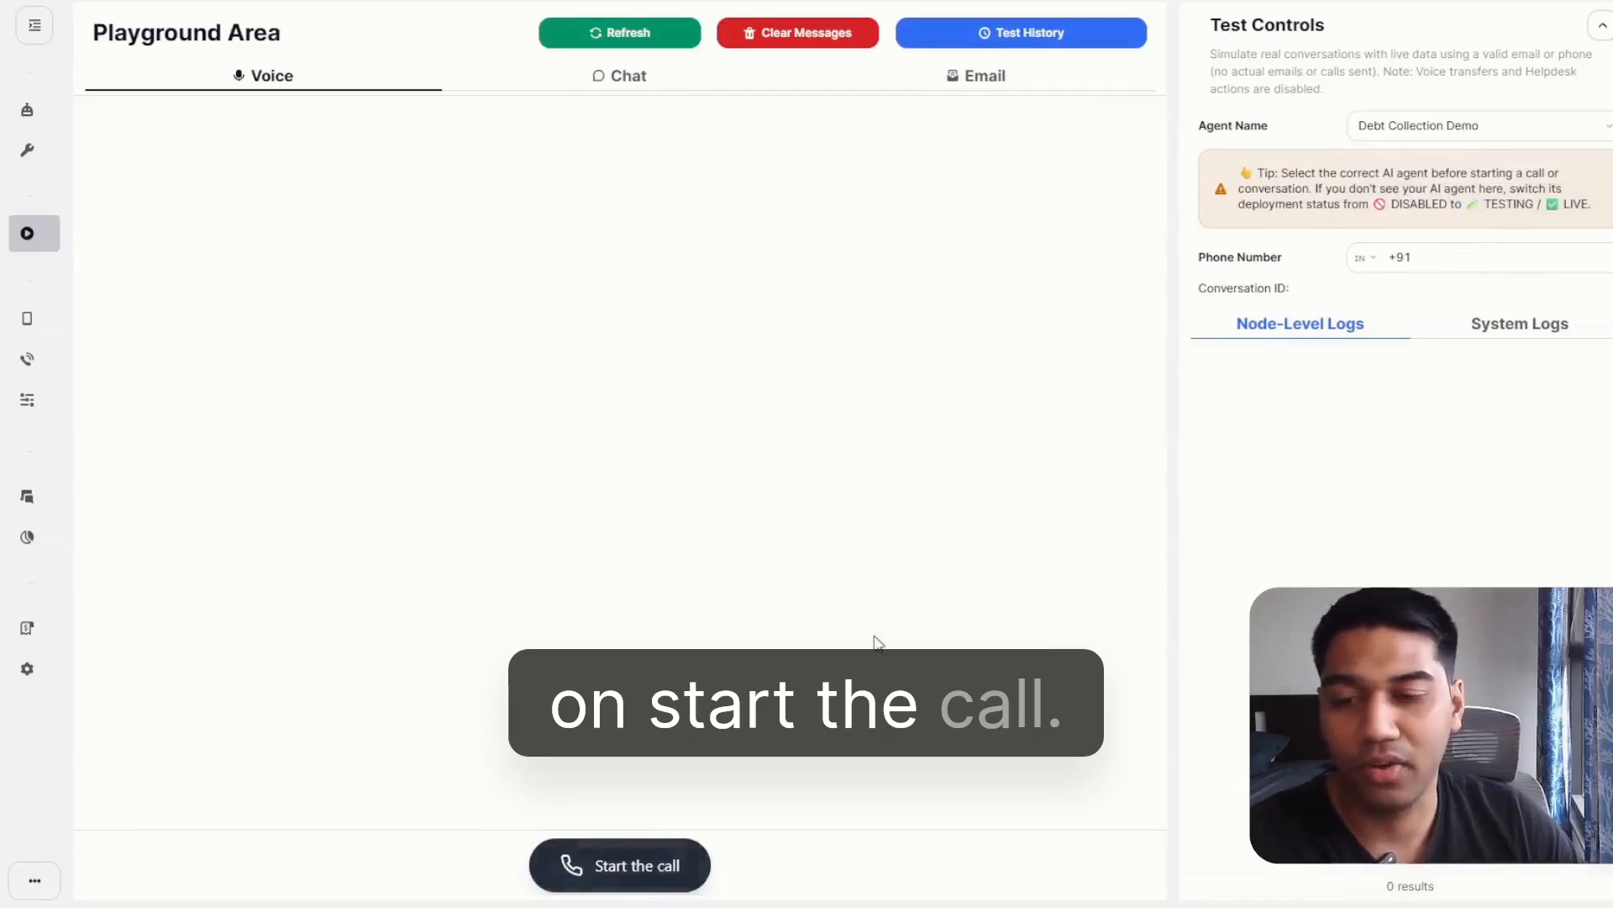
pyautogui.click(607, 849)
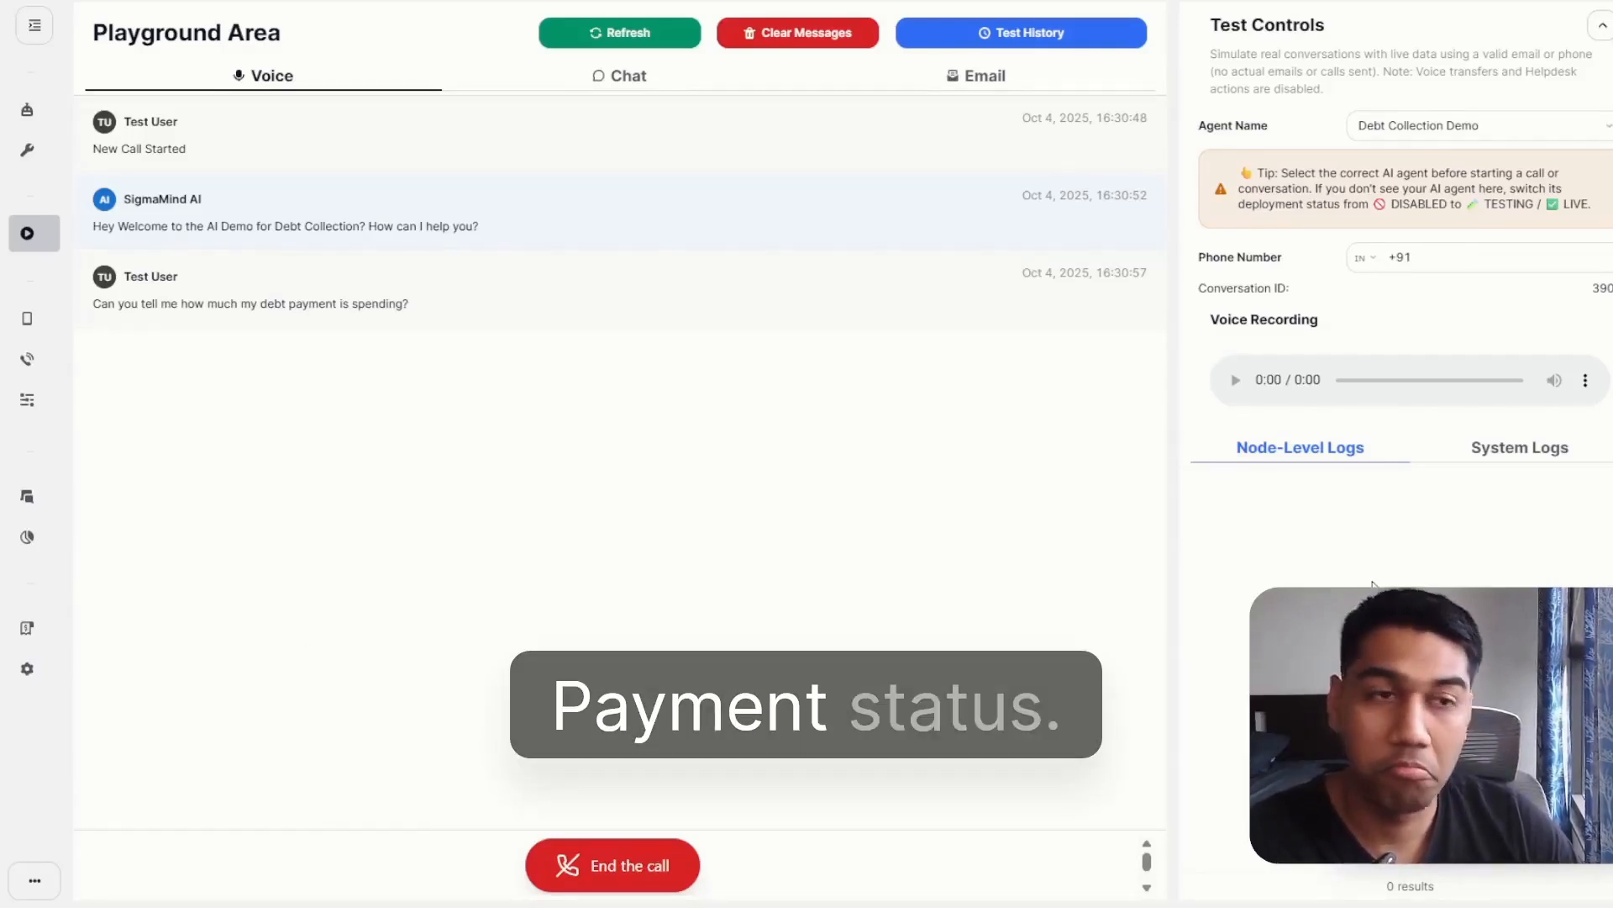
pyautogui.click(748, 33)
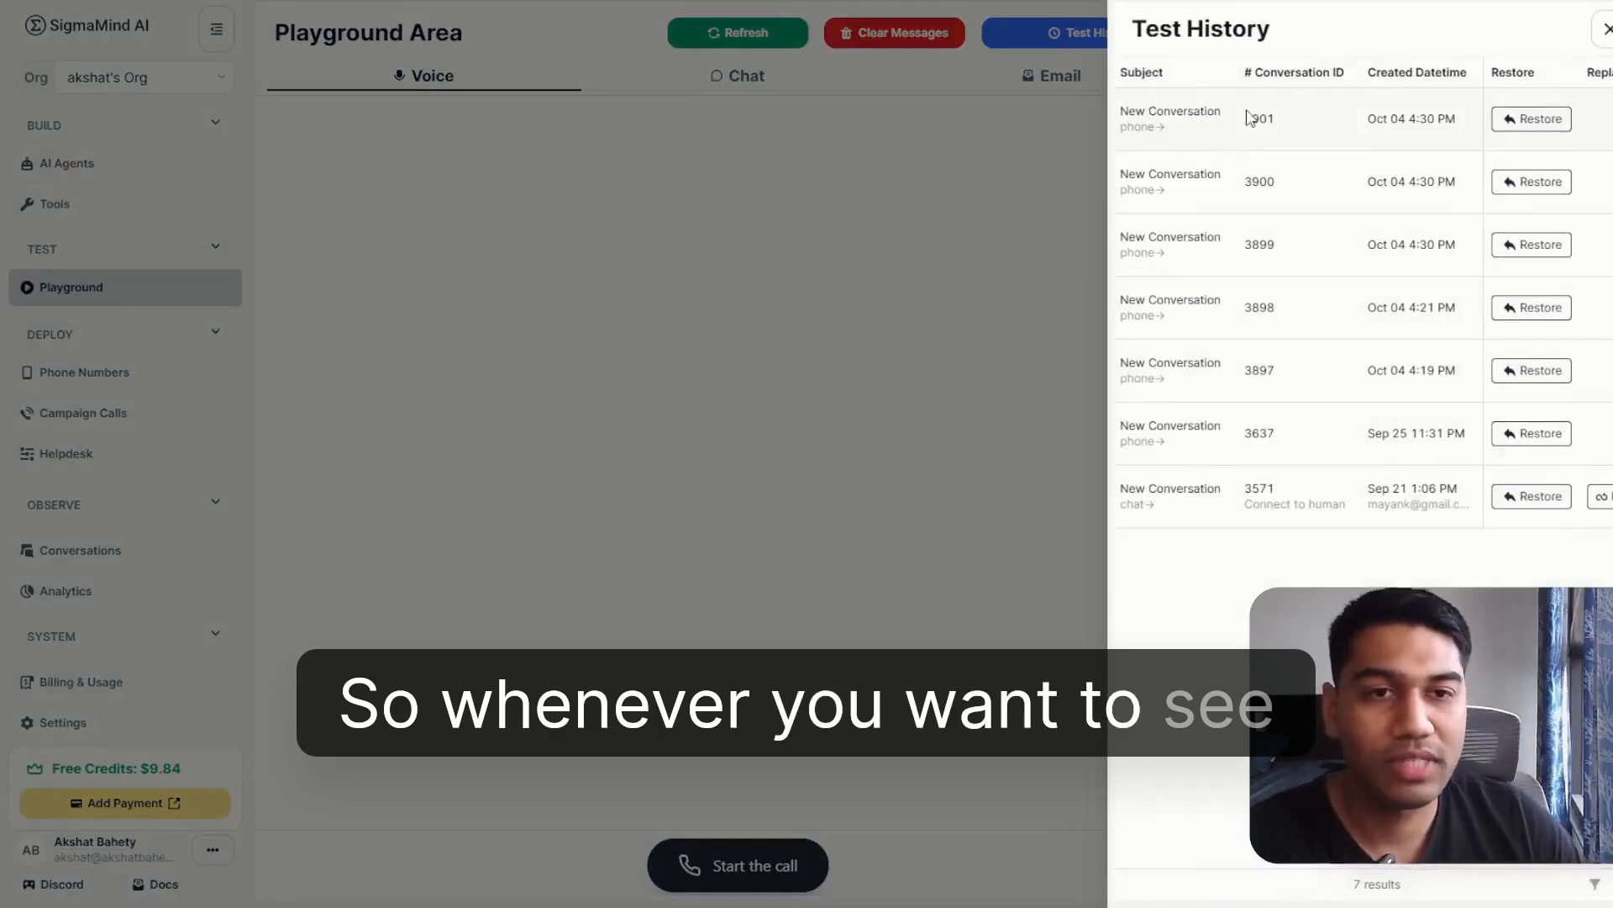
# Restore the most recent phone conversation from the test history and review its transcript.
pyautogui.click(1605, 48)
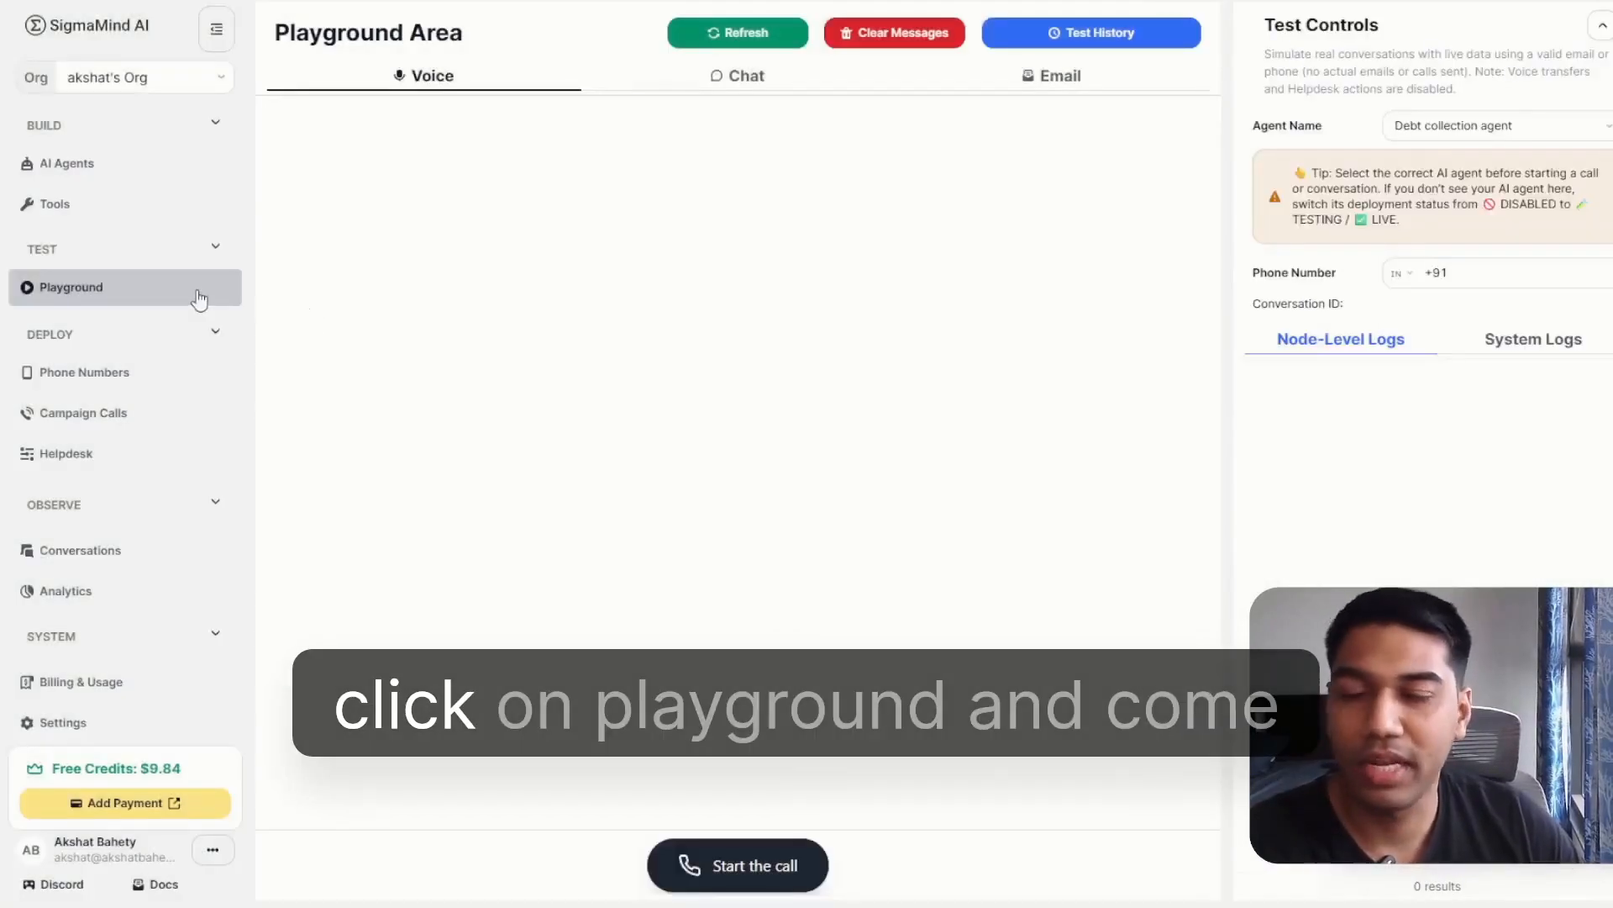
pyautogui.click(1047, 37)
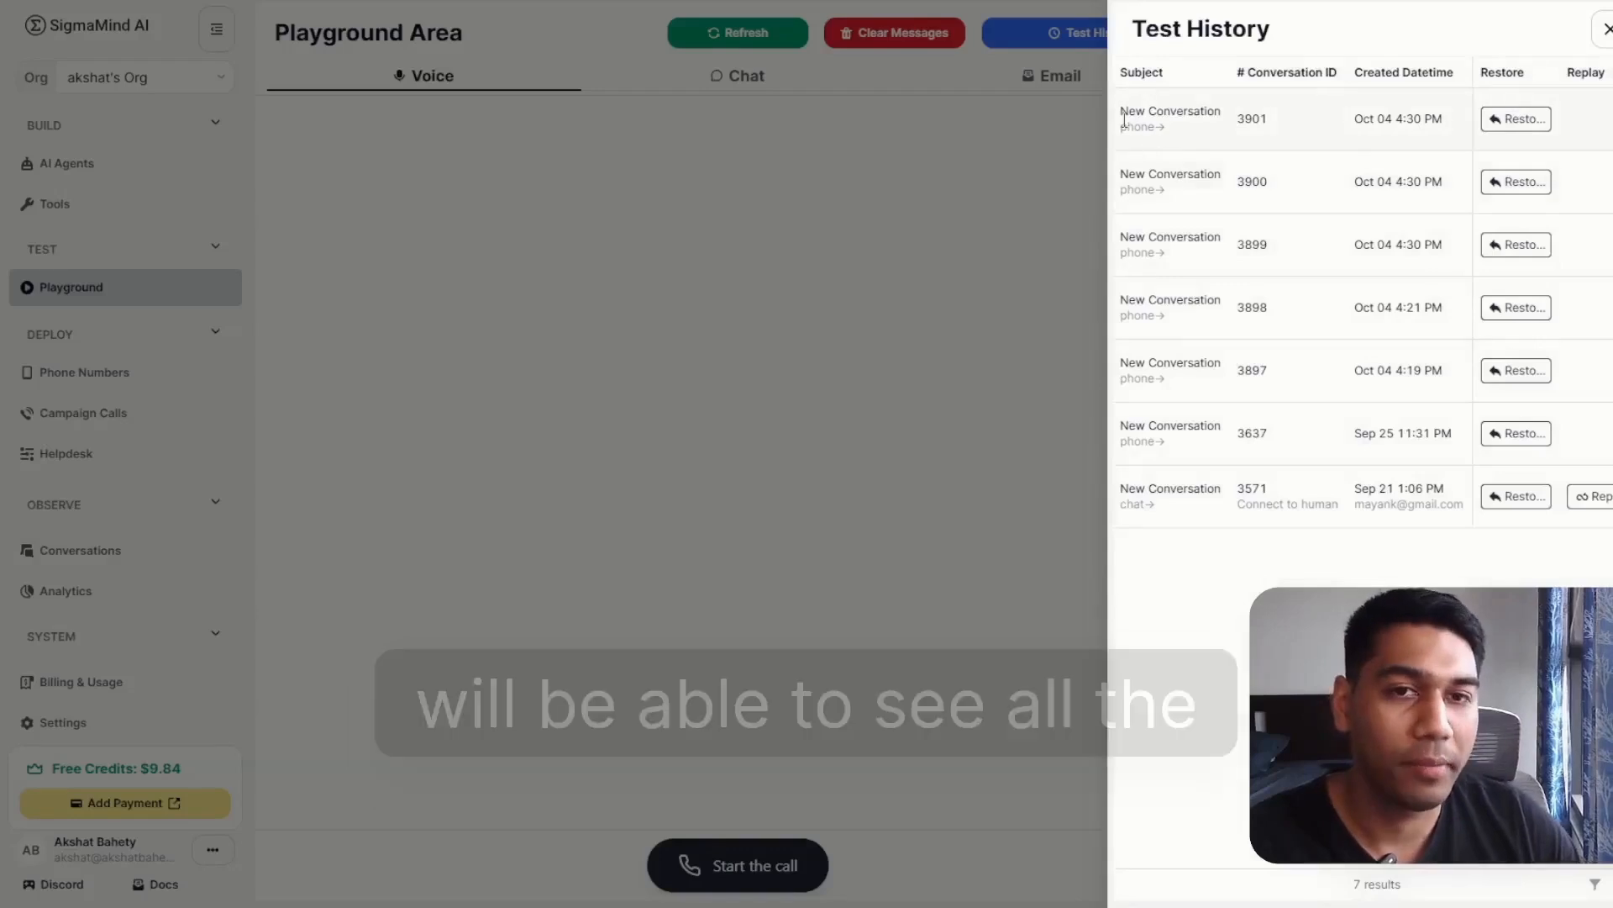
pyautogui.click(1149, 130)
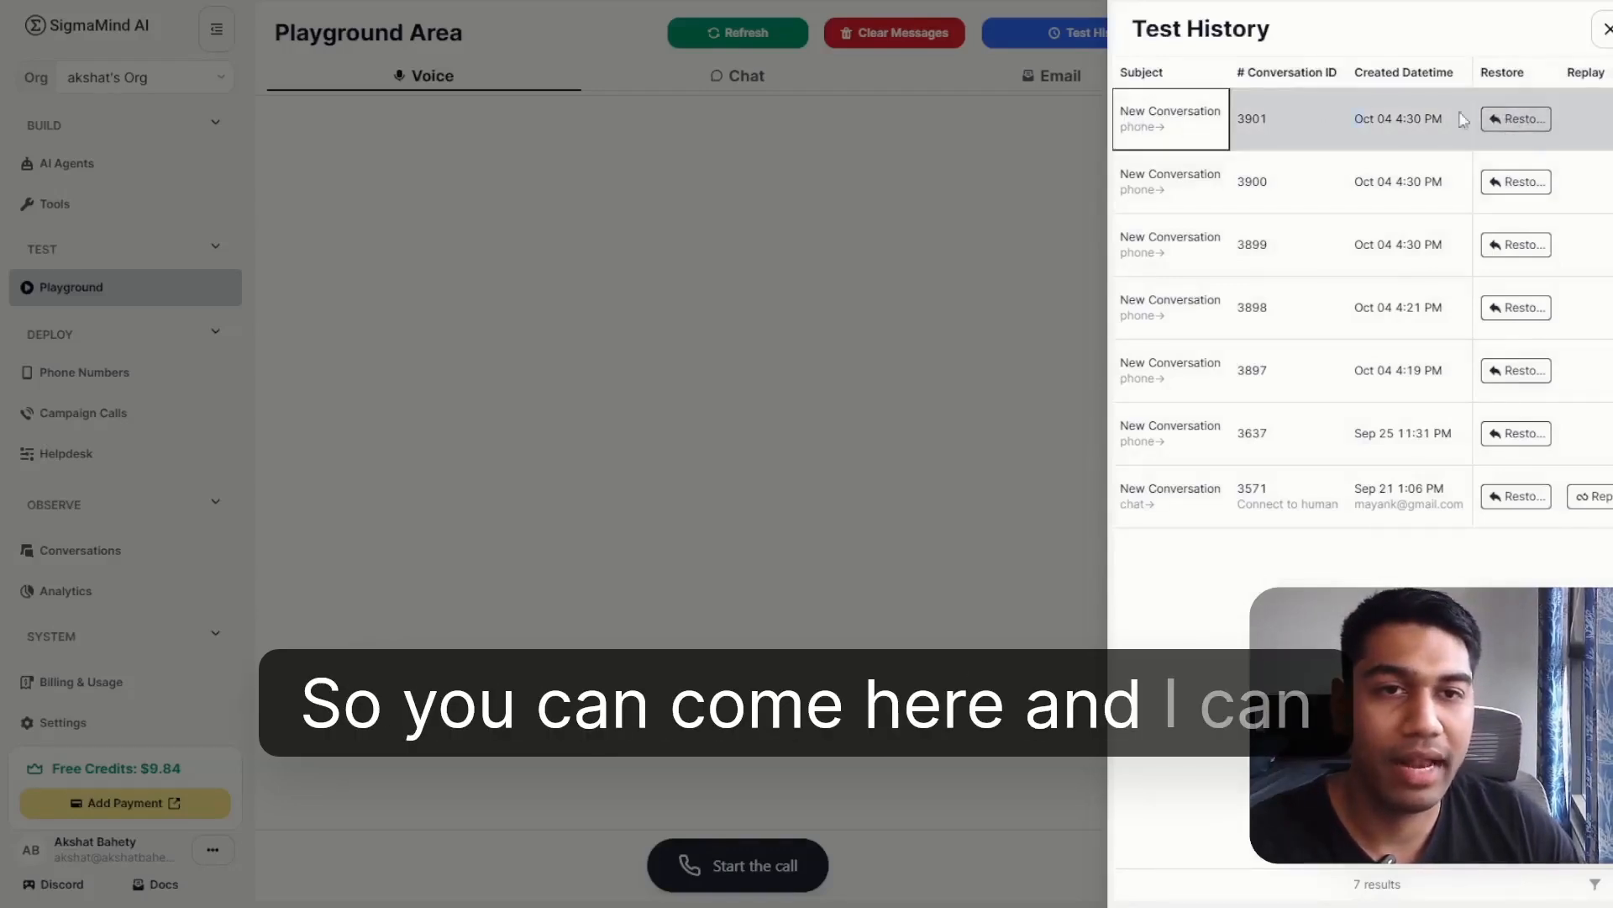
pyautogui.click(1517, 119)
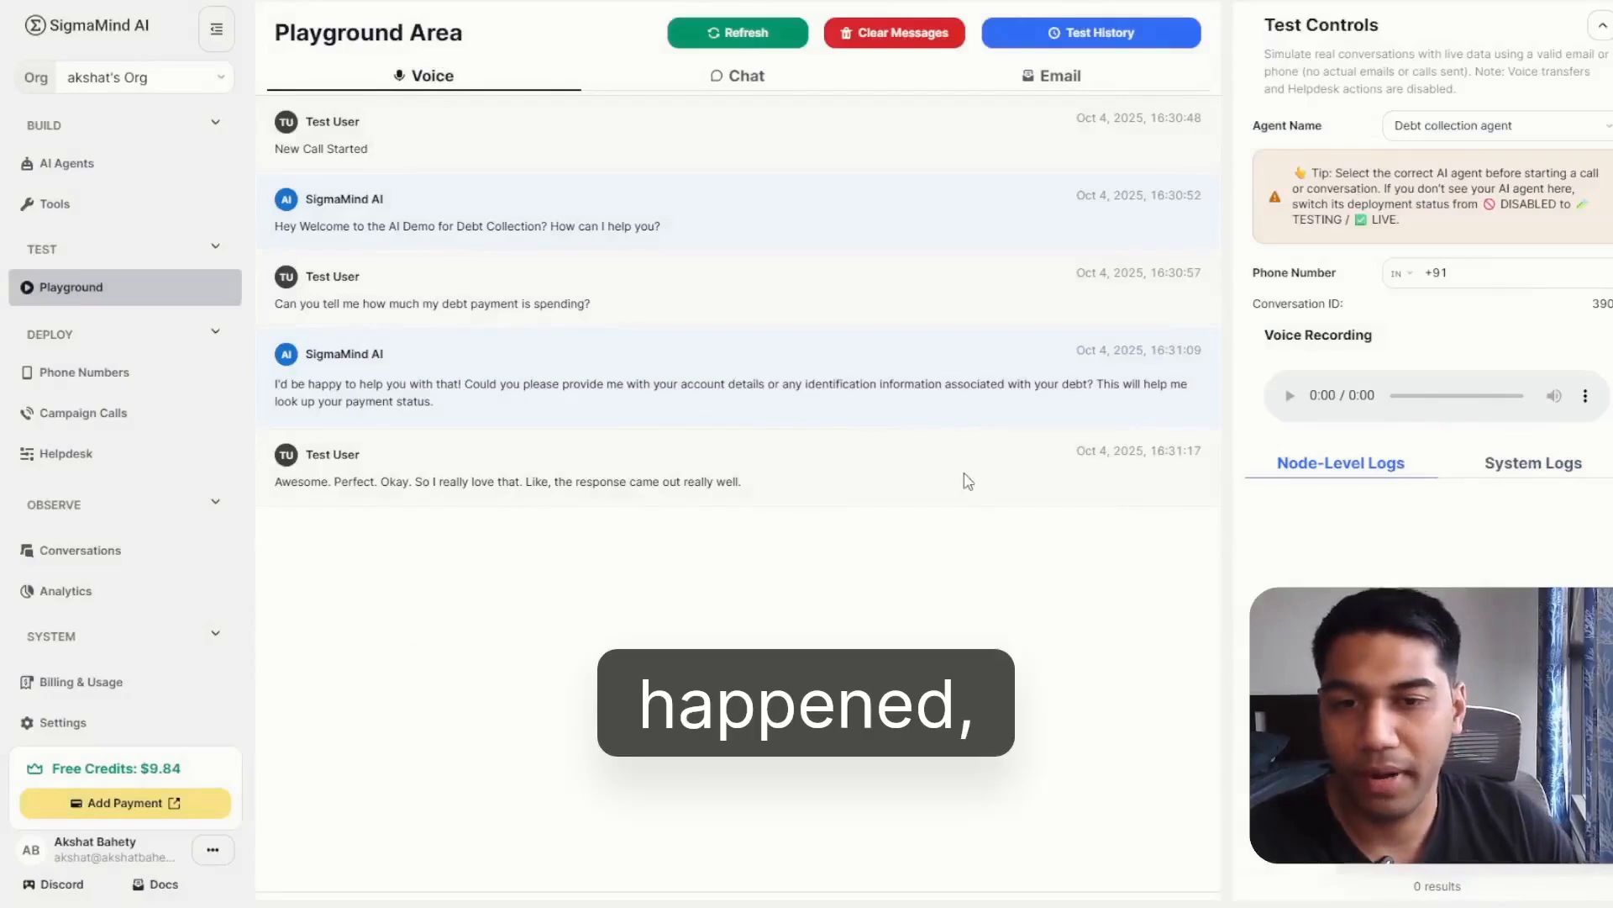
pyautogui.moveTo(885, 414); pyautogui.dragTo(645, 632)
pyautogui.click(767, 493)
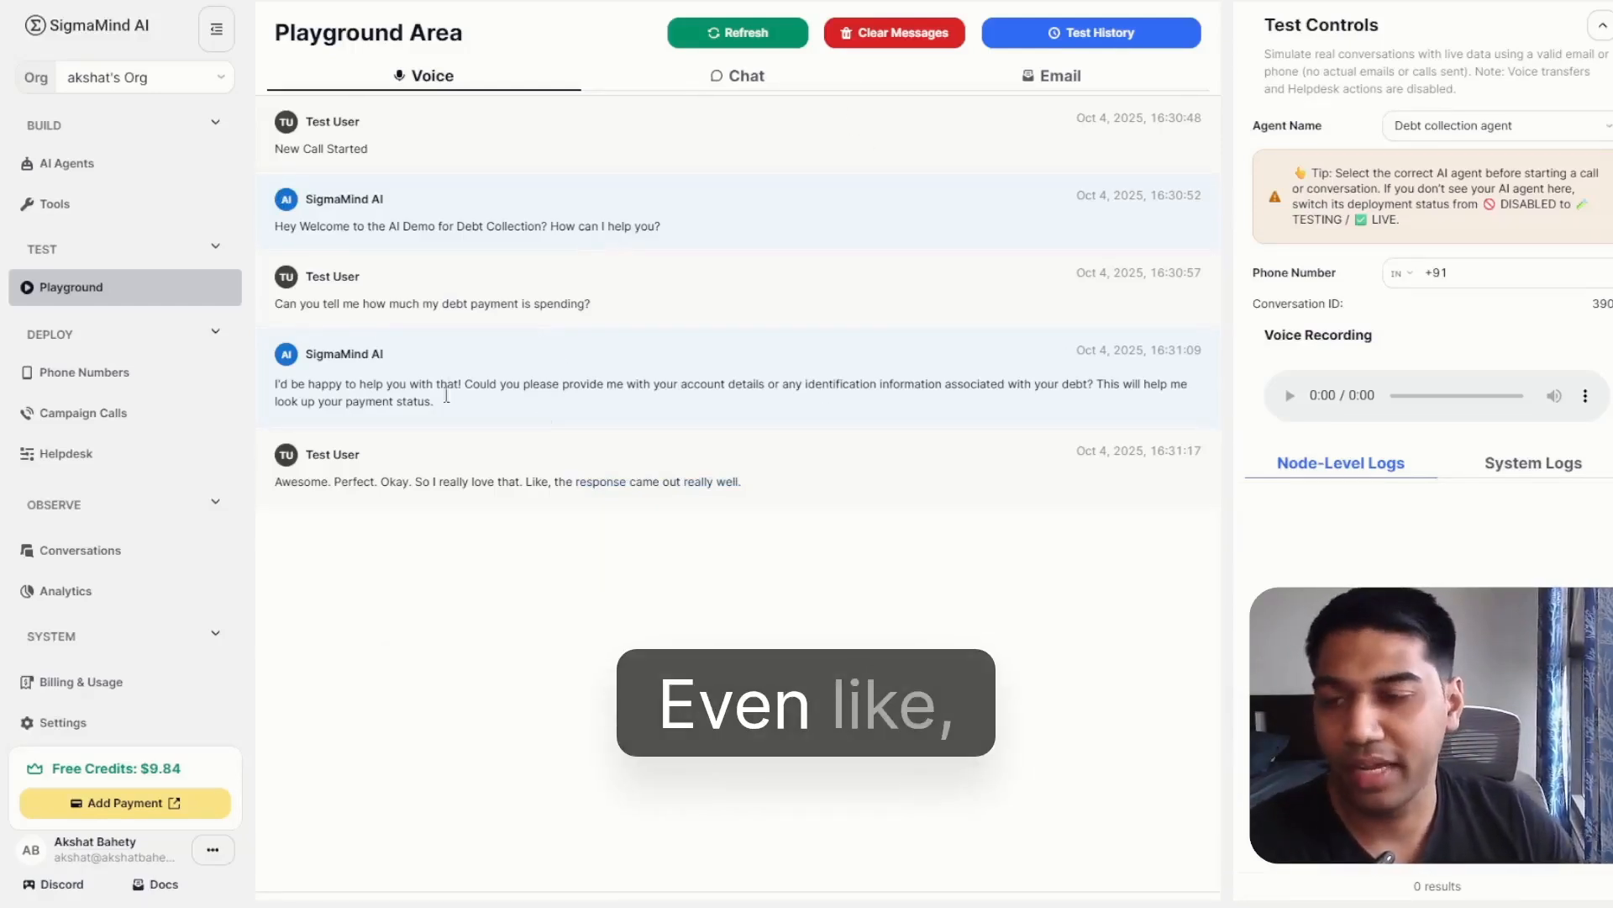
# Open the overview of AI agents.
pyautogui.click(173, 167)
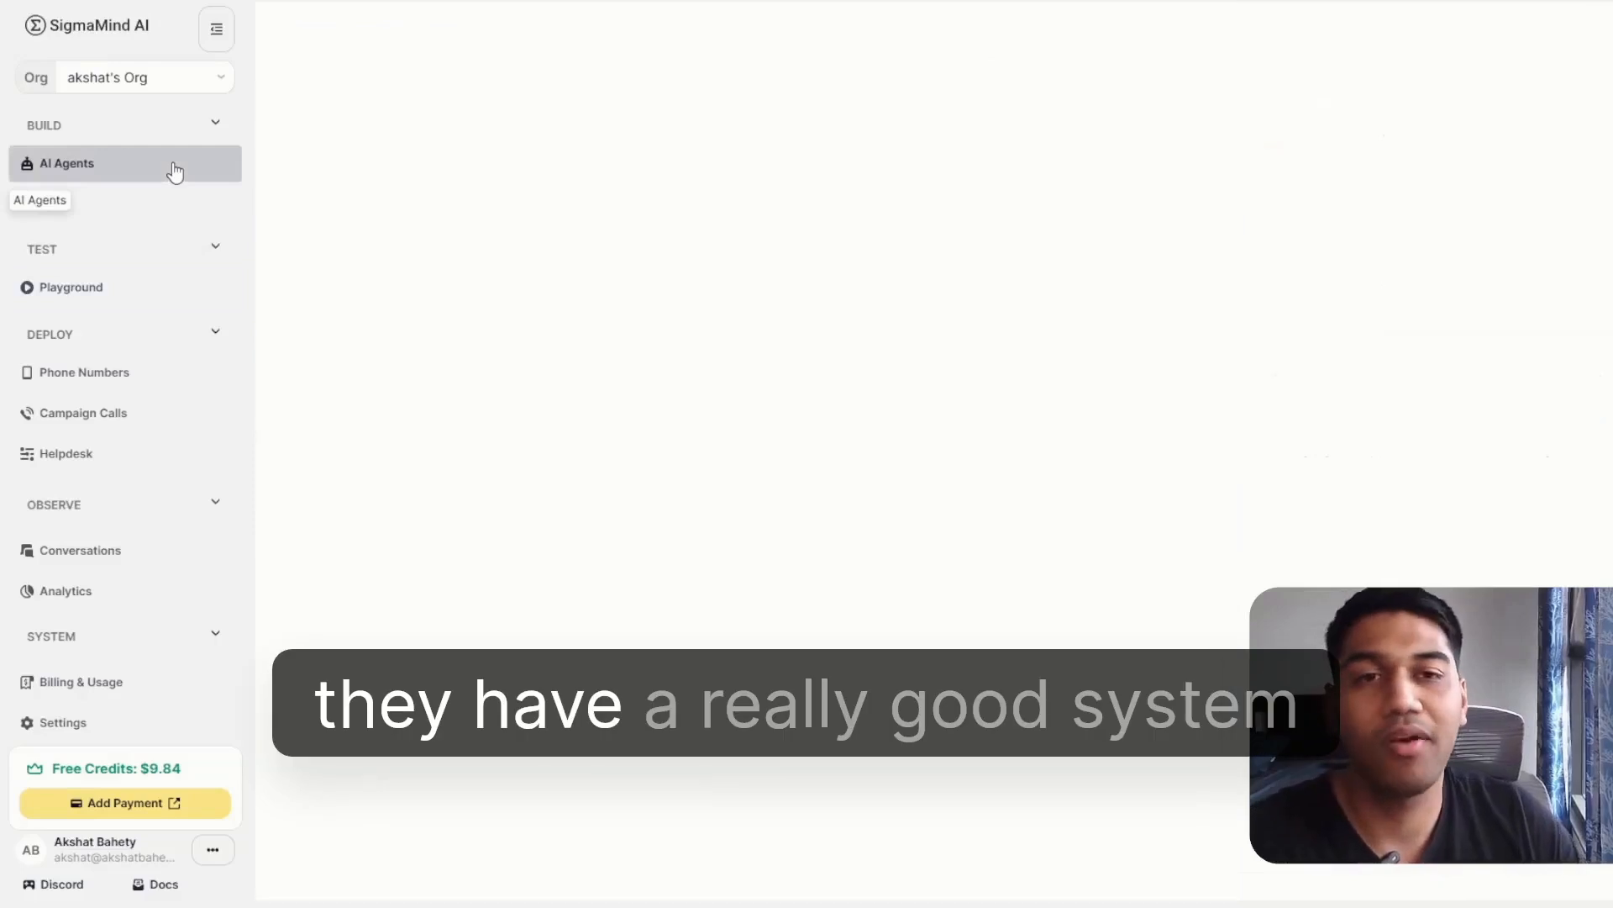